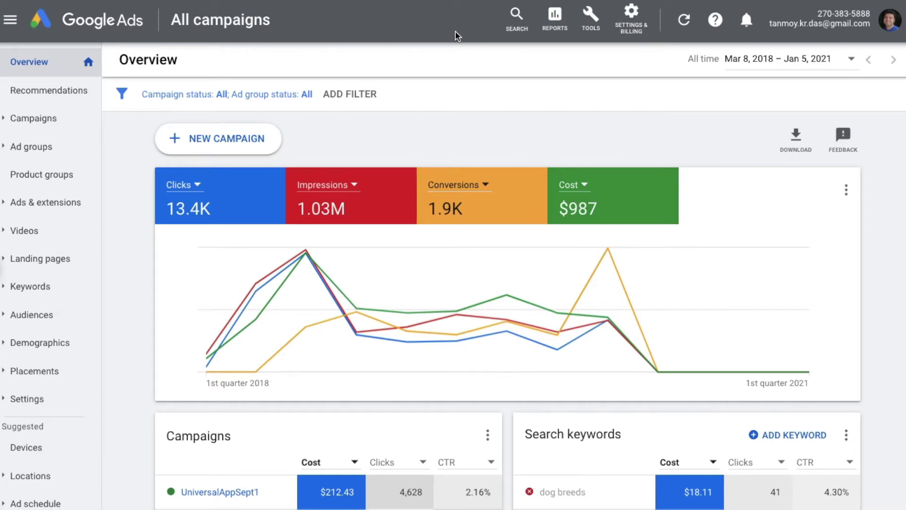
# Create a new campaign with the Sales goal, Display type and Standard display campaign subtype, and continue to its settings.
pyautogui.click(228, 148)
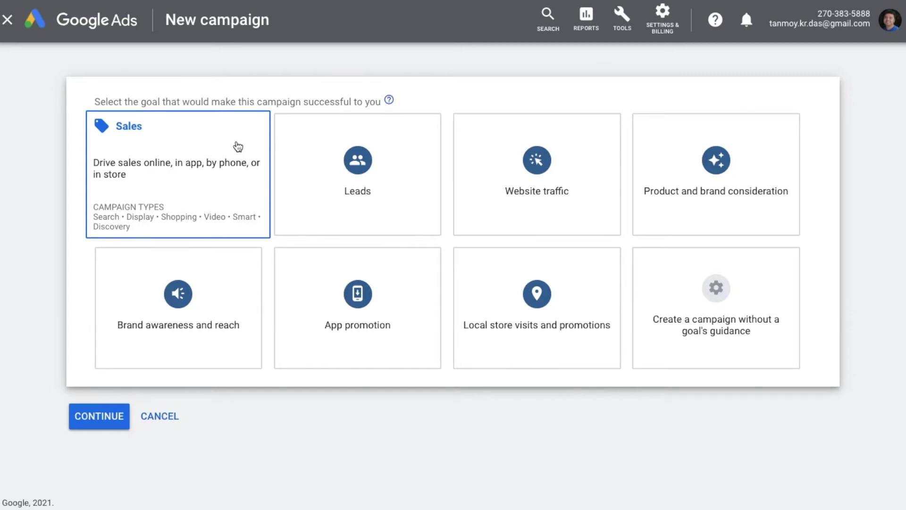
pyautogui.click(228, 166)
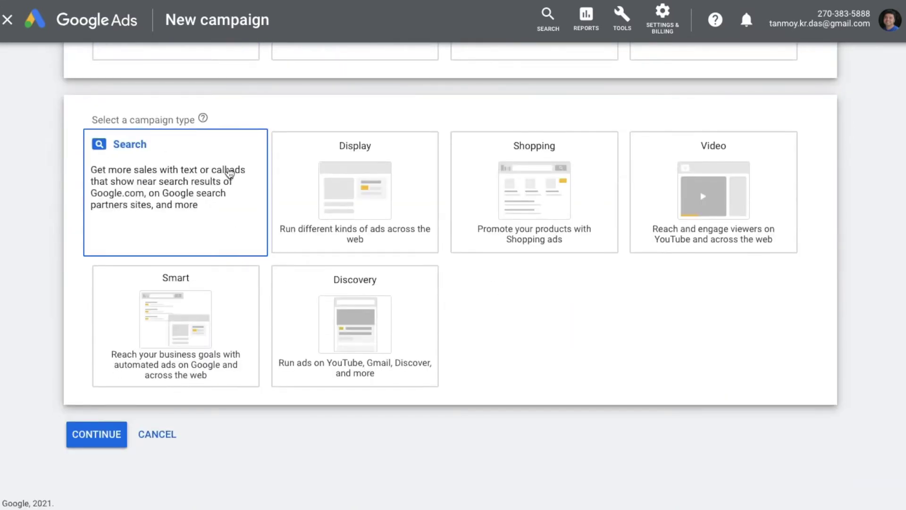
pyautogui.click(303, 208)
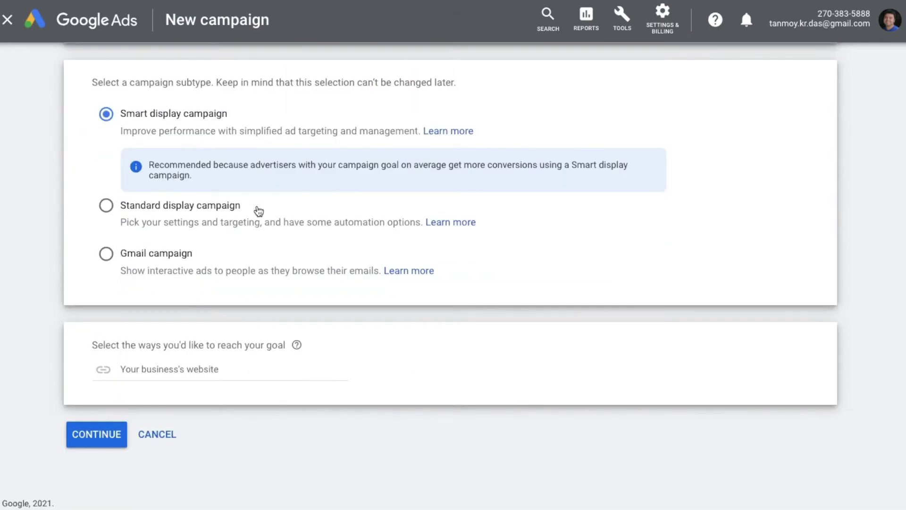
pyautogui.click(200, 218)
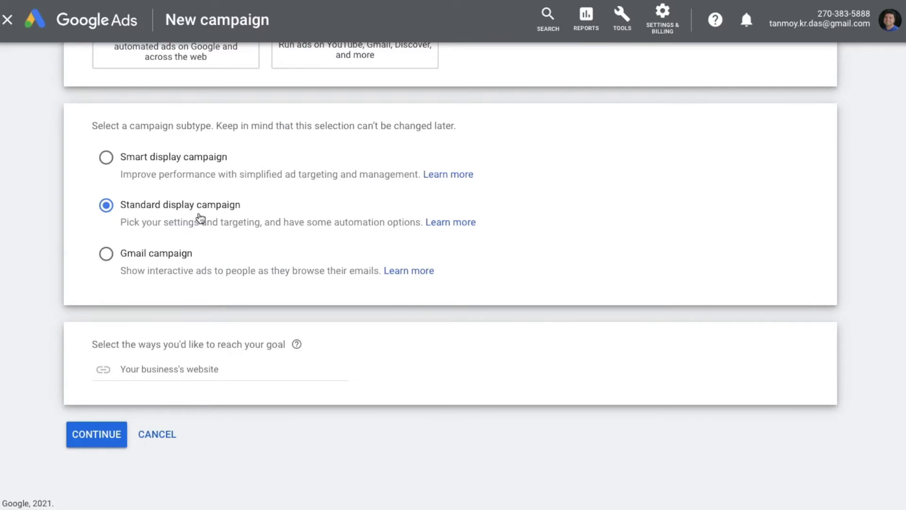
pyautogui.click(112, 434)
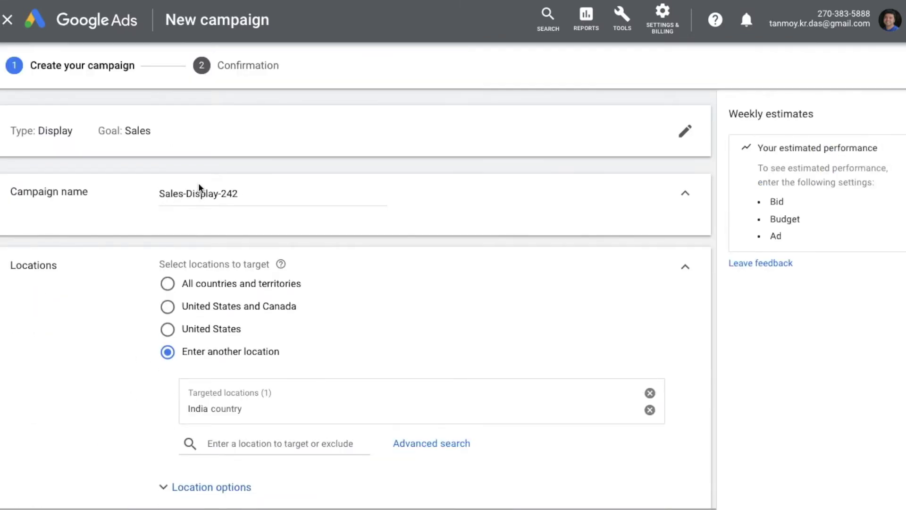
# Replace the default campaign name with DisplayContentJan4.
pyautogui.click(212, 194)
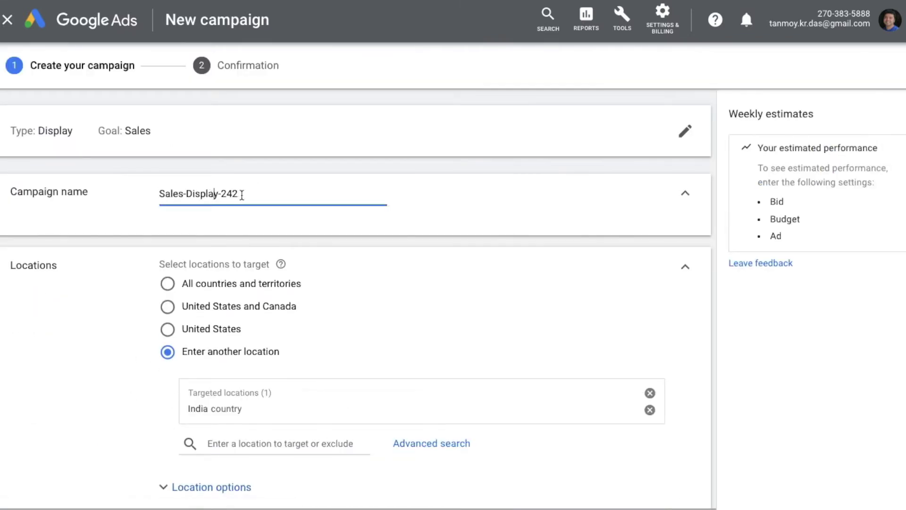
pyautogui.press('BackSpace')
pyautogui.press('BackSpace')
pyautogui.press('BackSpace')
pyautogui.press('BackSpace')
pyautogui.press('BackSpace')
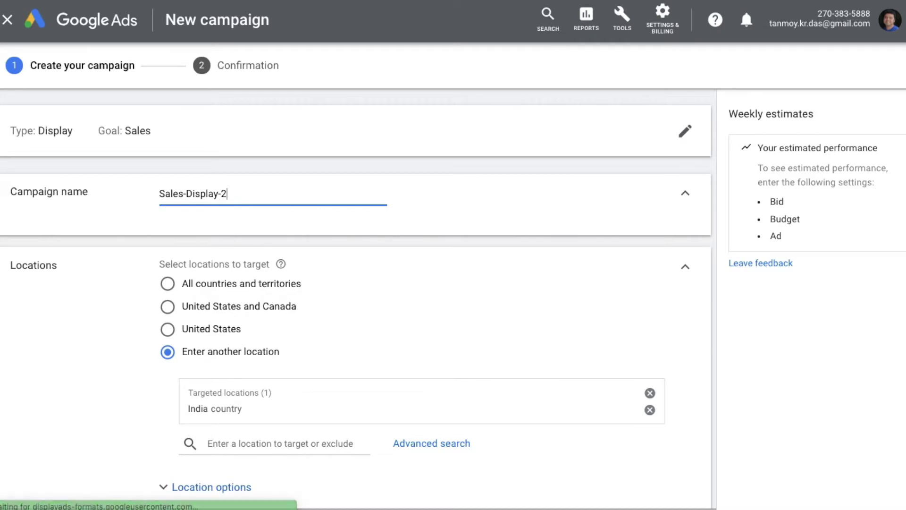
pyautogui.press('BackSpace')
pyautogui.press('BackSpace')
pyautogui.press('BackSpace')
pyautogui.press('BackSpace')
pyautogui.press('BackSpace')
pyautogui.press('BackSpace')
pyautogui.press('BackSpace')
pyautogui.press('BackSpace')
pyautogui.press('BackSpace')
pyautogui.press('BackSpace')
pyautogui.press('BackSpace')
pyautogui.press('BackSpace')
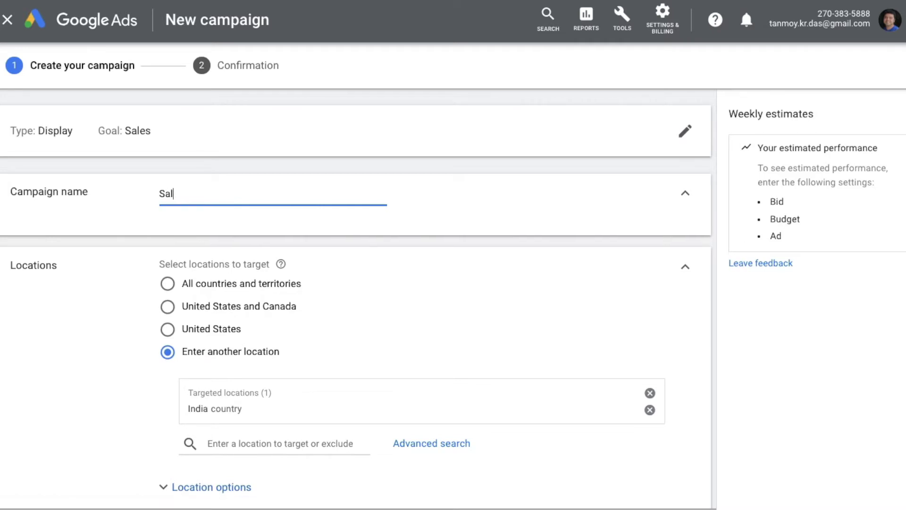
pyautogui.write('Displa')
pyautogui.write('yCont')
pyautogui.write('ent')
pyautogui.write('j')
pyautogui.press('BackSpace')
pyautogui.write('Jan4')
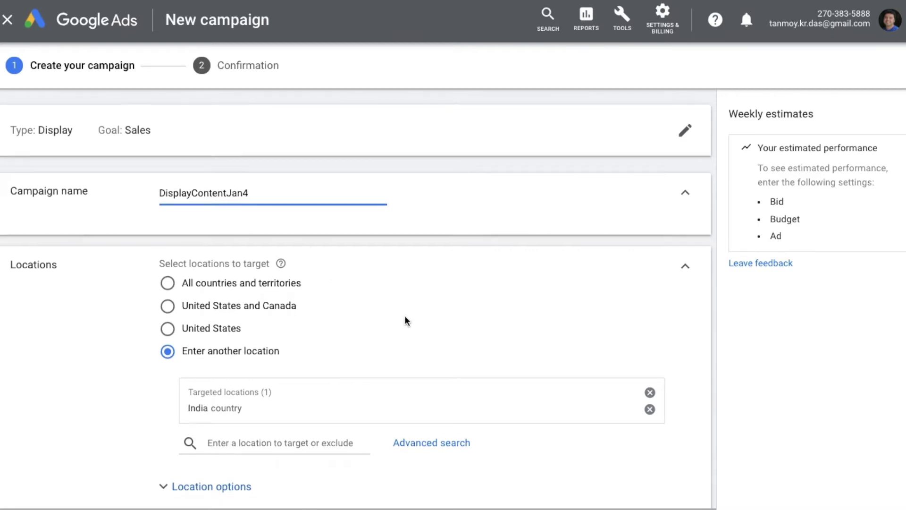
# Turn off the target cost per action in the campaign's bidding settings.
pyautogui.scroll(-2, 404, 319)
pyautogui.scroll(-1, 403, 315)
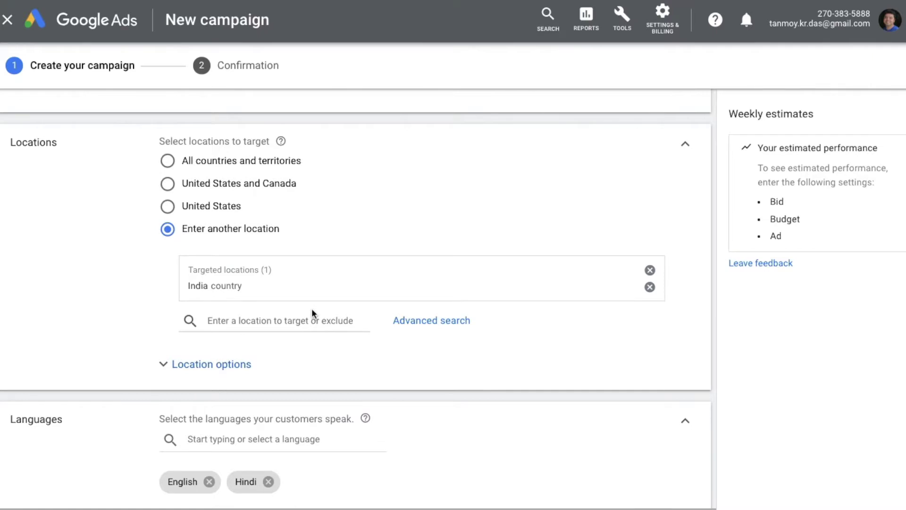
pyautogui.scroll(-5, 312, 309)
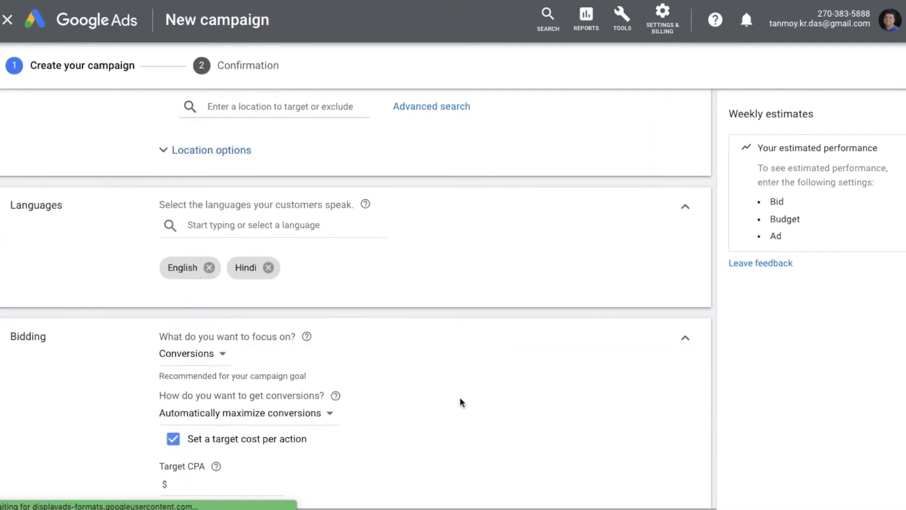
pyautogui.scroll(-3, 479, 417)
pyautogui.scroll(-1, 479, 416)
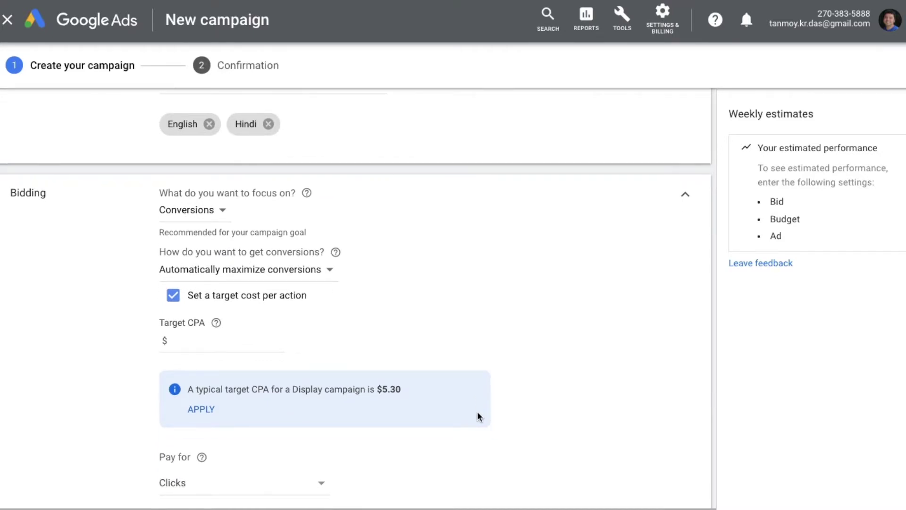
pyautogui.click(173, 297)
# Set the campaign's average daily budget to $1.
pyautogui.scroll(-2, 118, 354)
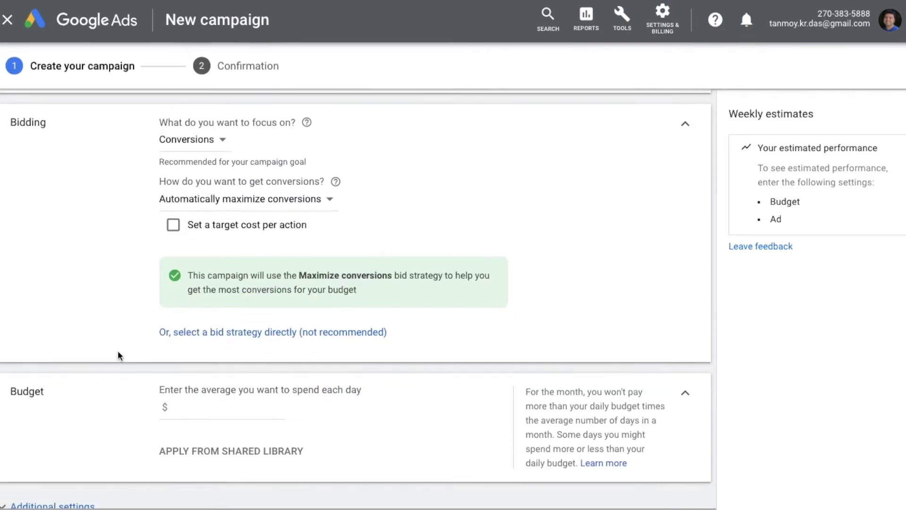
pyautogui.scroll(-3, 118, 355)
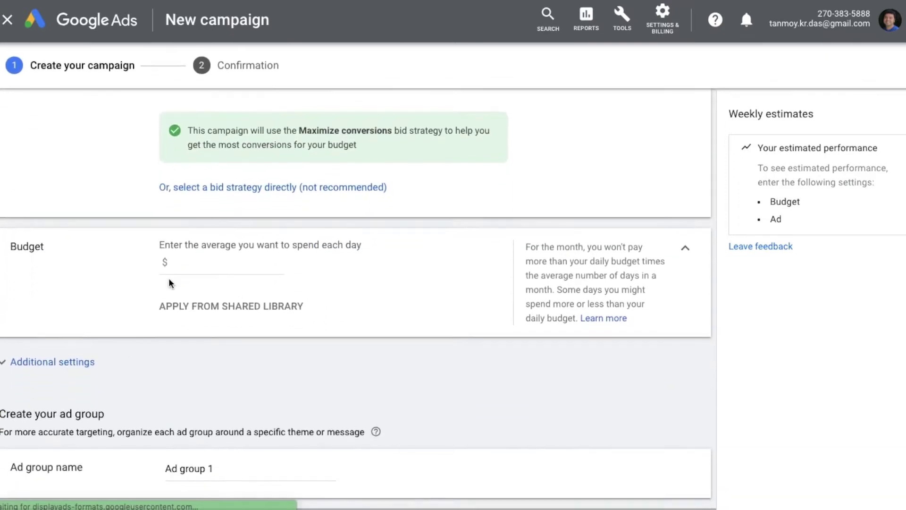
pyautogui.click(202, 264)
pyautogui.write('1')
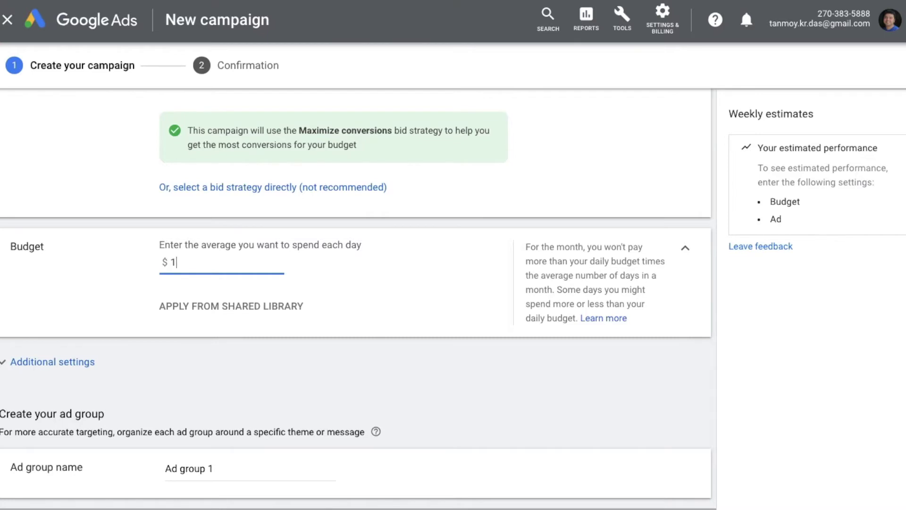
pyautogui.click(146, 389)
# Rename the ad group as Ad group334455.
pyautogui.scroll(-5, 146, 389)
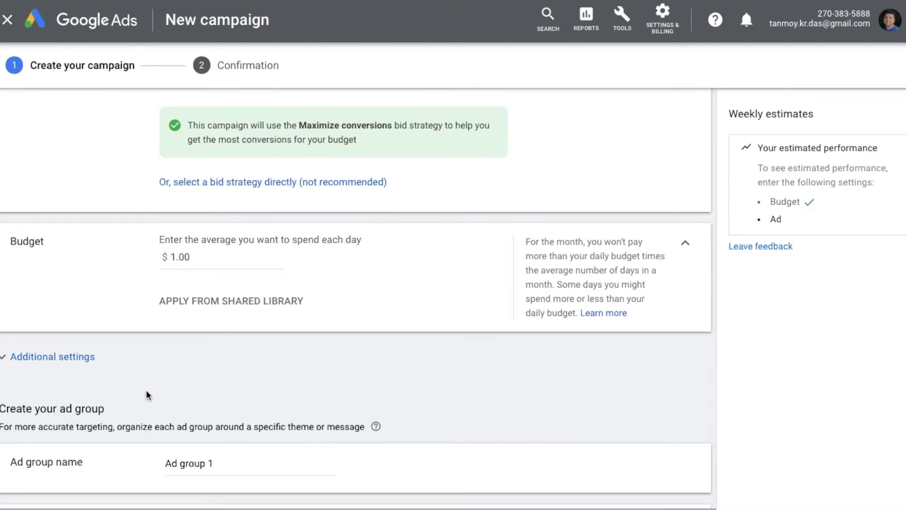
pyautogui.scroll(-1, 146, 390)
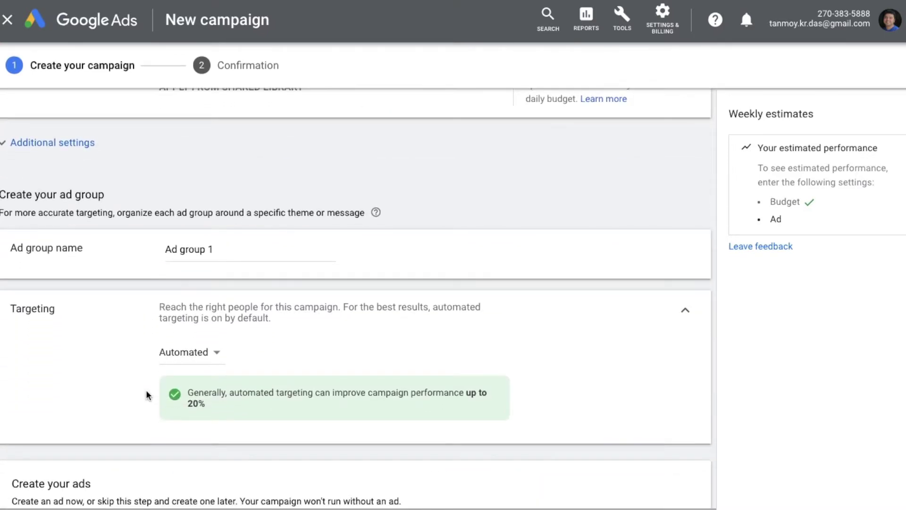
pyautogui.click(230, 225)
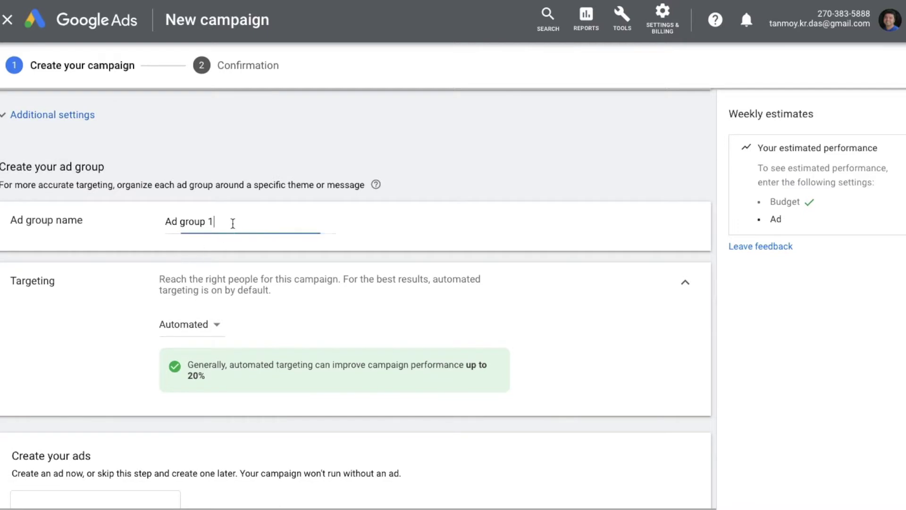
pyautogui.press('BackSpace')
pyautogui.press('BackSpace')
pyautogui.write('334455')
# Switch the ad group's targeting from automated to manual and collapse the Audiences section.
pyautogui.scroll(-2, 126, 352)
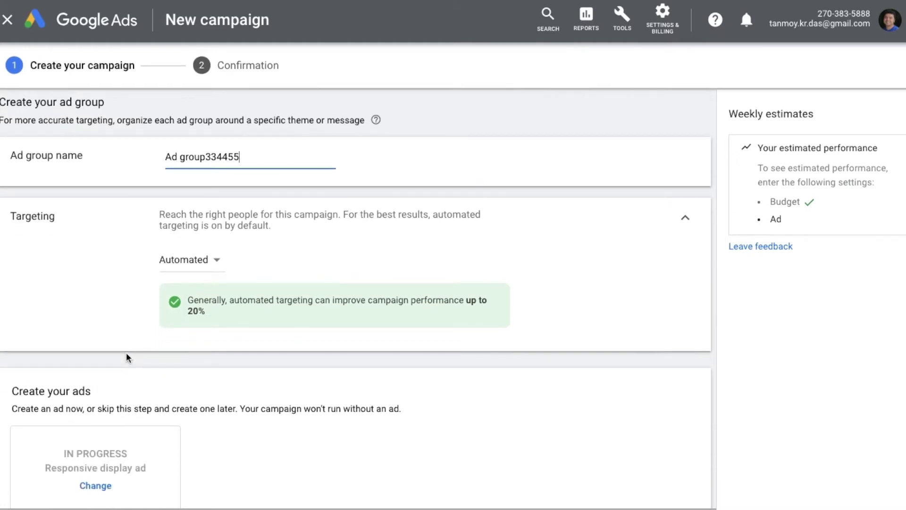
pyautogui.click(211, 267)
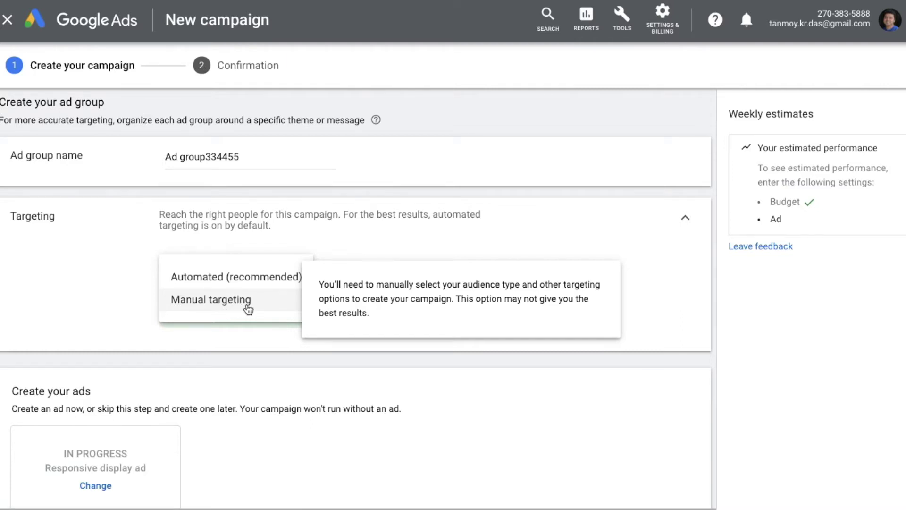
pyautogui.click(225, 311)
pyautogui.scroll(-4, 544, 335)
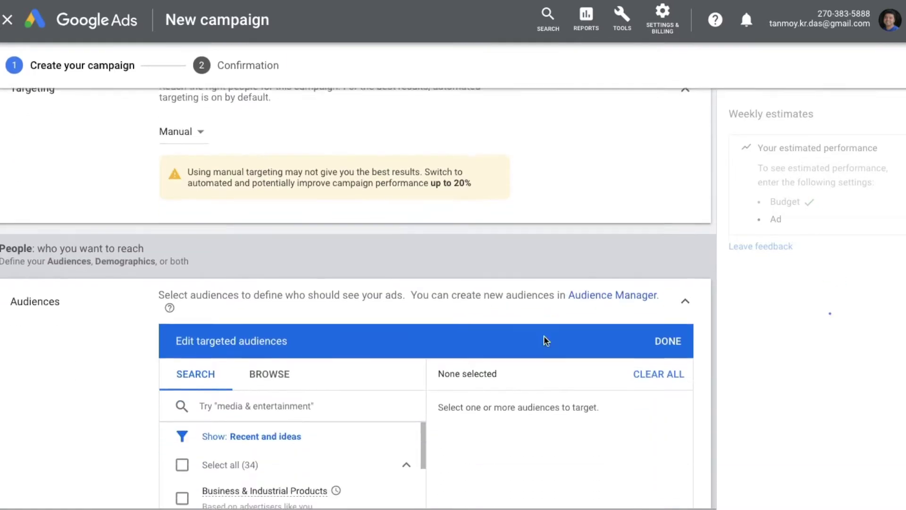
pyautogui.click(687, 257)
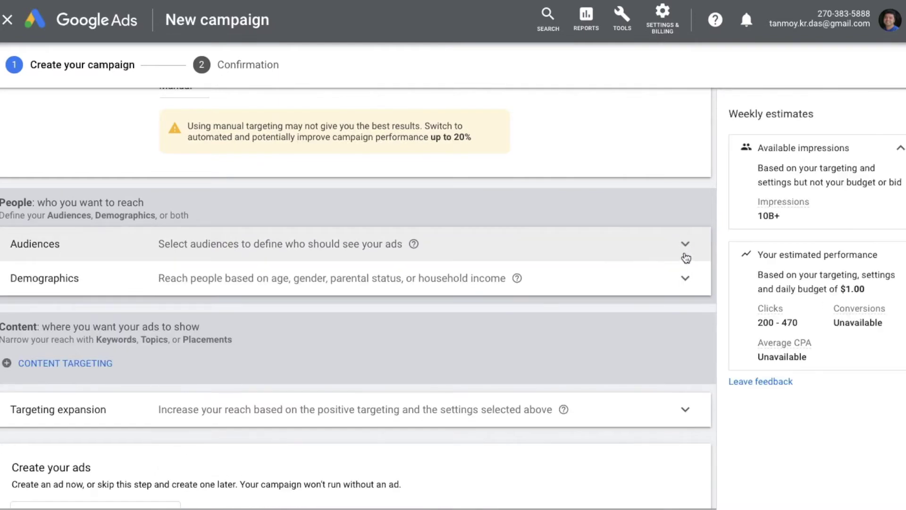
# Add keyword content targeting to the ad group and enter "business listing" as the first keyword.
pyautogui.scroll(-2, 435, 338)
pyautogui.scroll(-1, 434, 338)
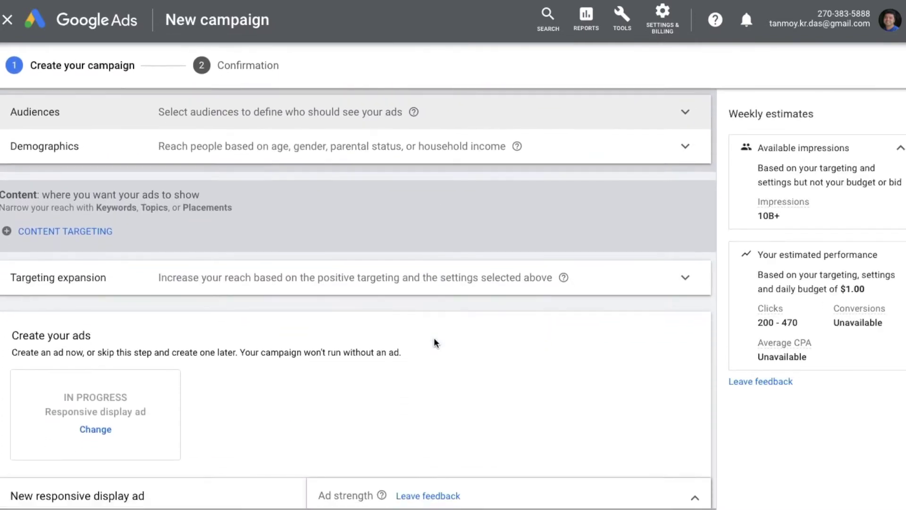
pyautogui.click(100, 235)
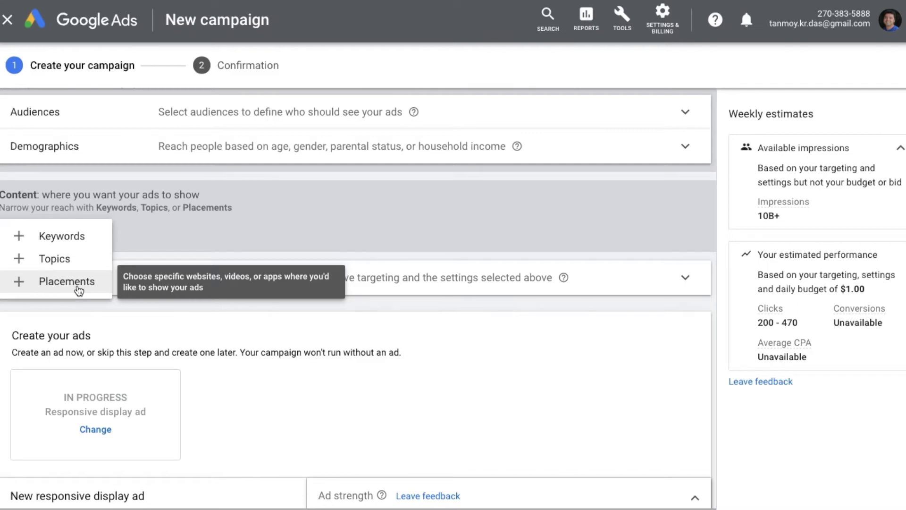
pyautogui.click(84, 242)
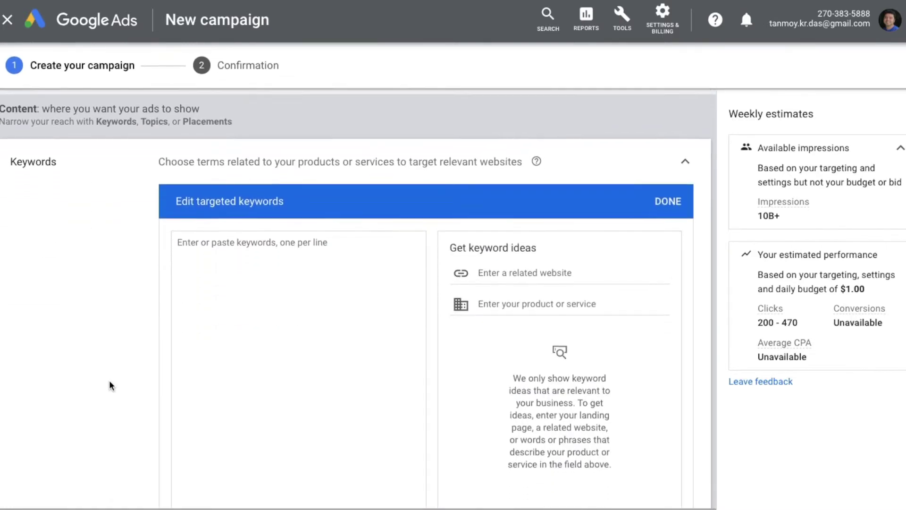
pyautogui.click(245, 251)
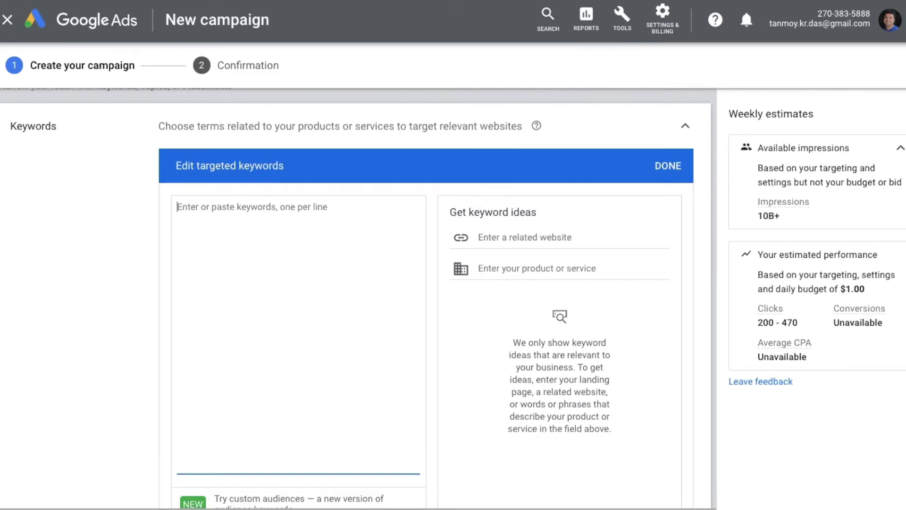
pyautogui.write('boo')
pyautogui.press('BackSpace')
pyautogui.press('BackSpace')
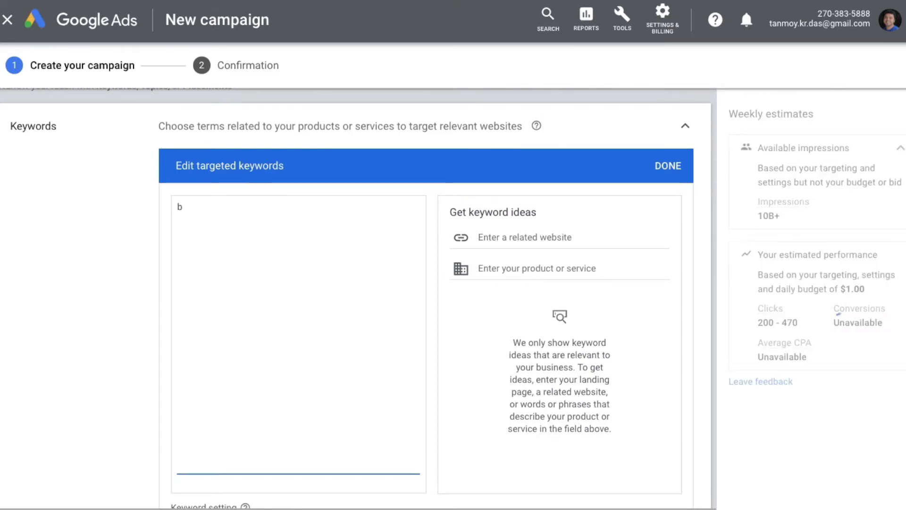
pyautogui.write('usiness listing')
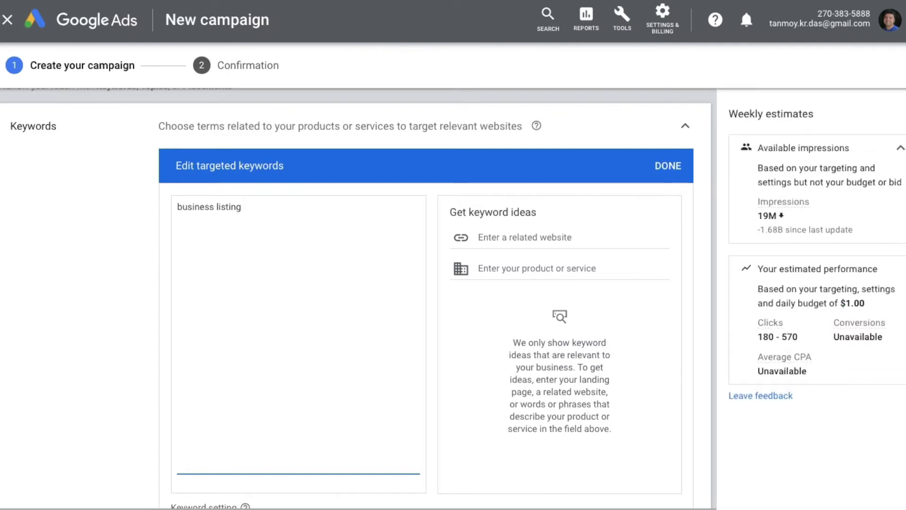
# Add "online business listing" as the second targeted keyword on its own line.
pyautogui.press('Return')
pyautogui.write('online business lisit')
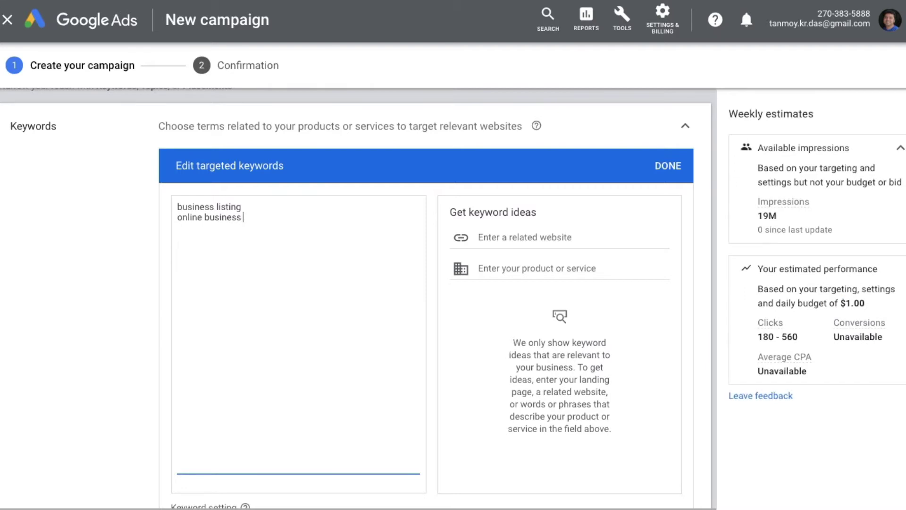
pyautogui.press('Return')
pyautogui.press('BackSpace')
pyautogui.press('BackSpace')
pyautogui.press('BackSpace')
pyautogui.write('ting')
# Add the targeted keywords "business directory" and "online business directory" on separate lines.
pyautogui.press('Return')
pyautogui.write('bu')
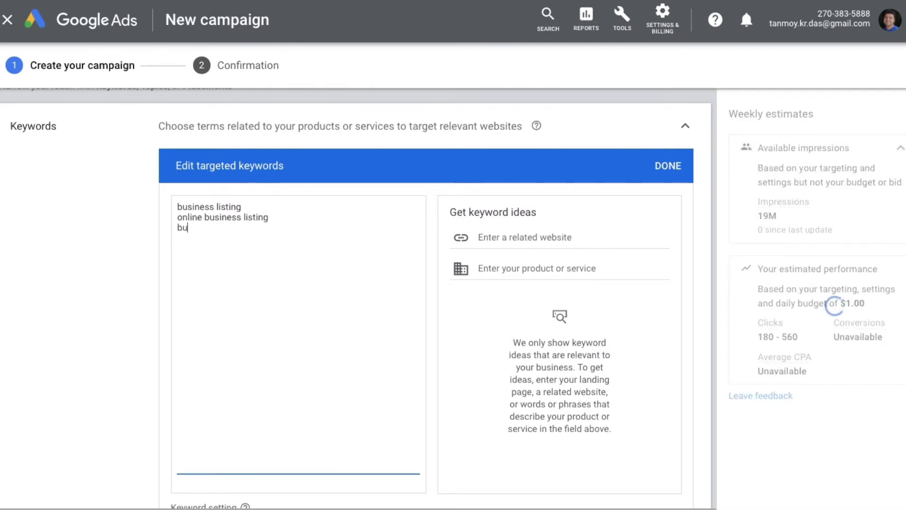
pyautogui.write('sines')
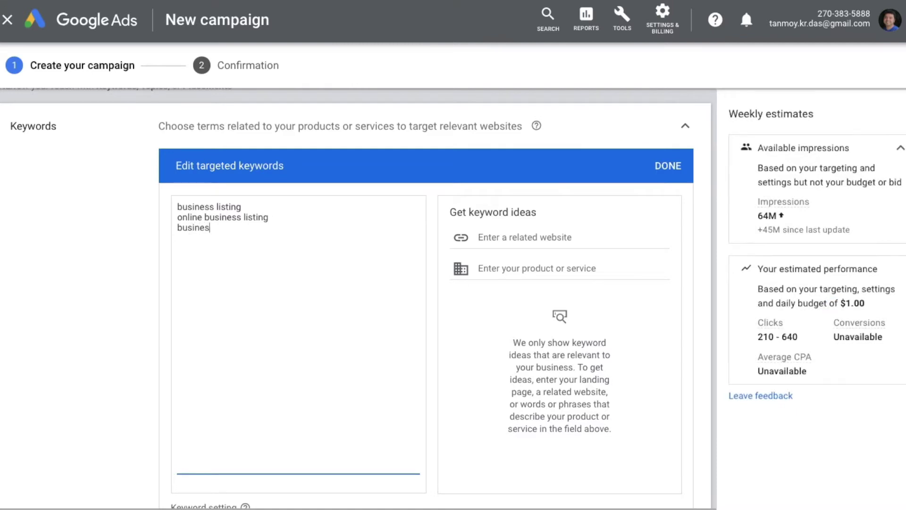
pyautogui.write('s directory')
pyautogui.press('Return')
pyautogui.write('online')
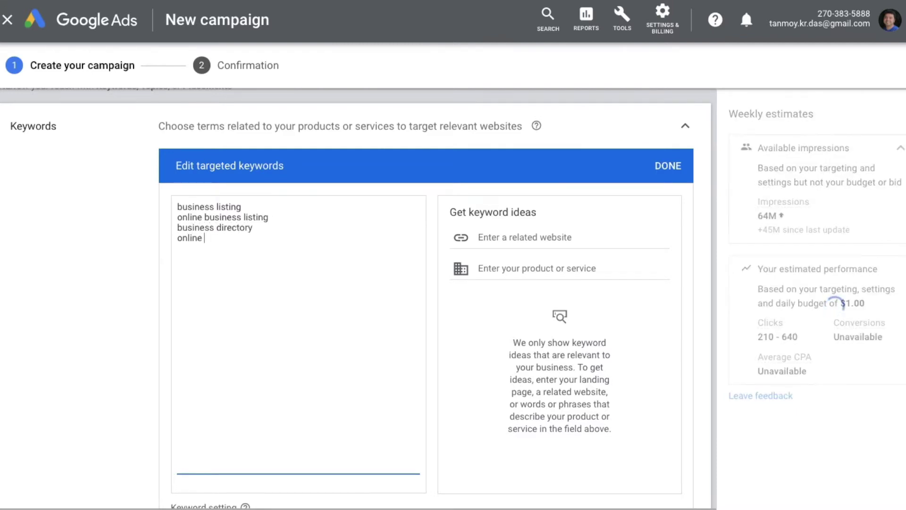
pyautogui.write('business')
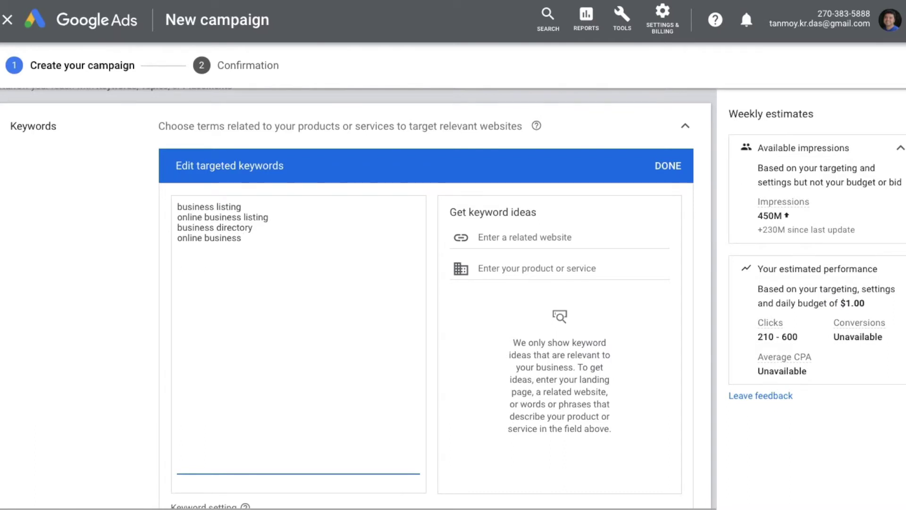
pyautogui.write('directory')
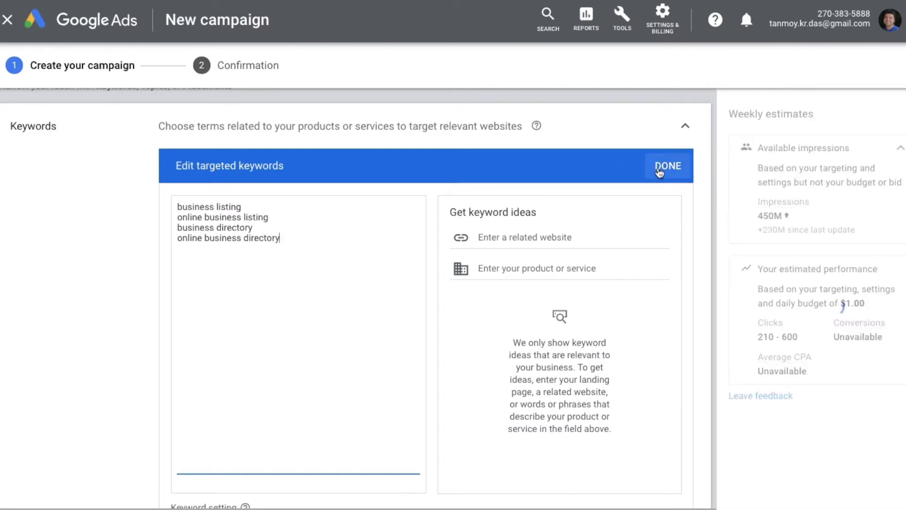
# Finish editing the targeted keywords and add Topics as another content targeting type for the ad group.
pyautogui.click(521, 246)
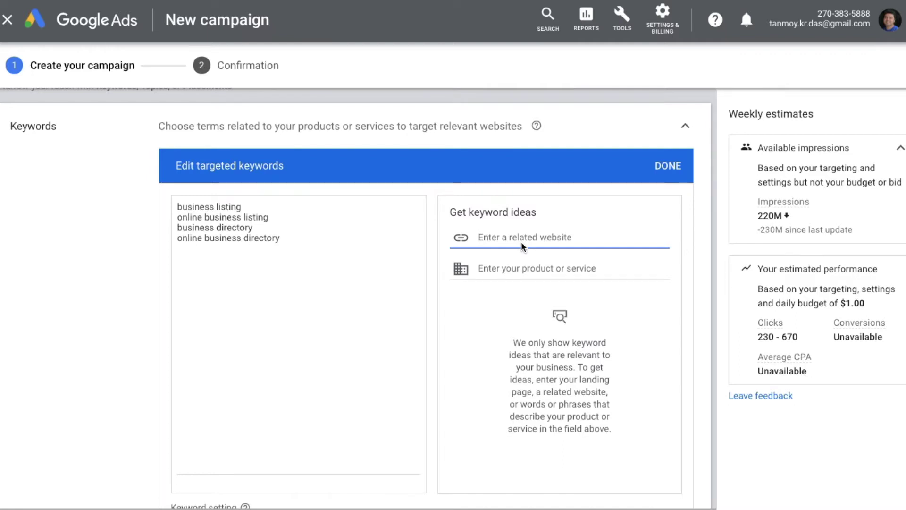
pyautogui.click(667, 166)
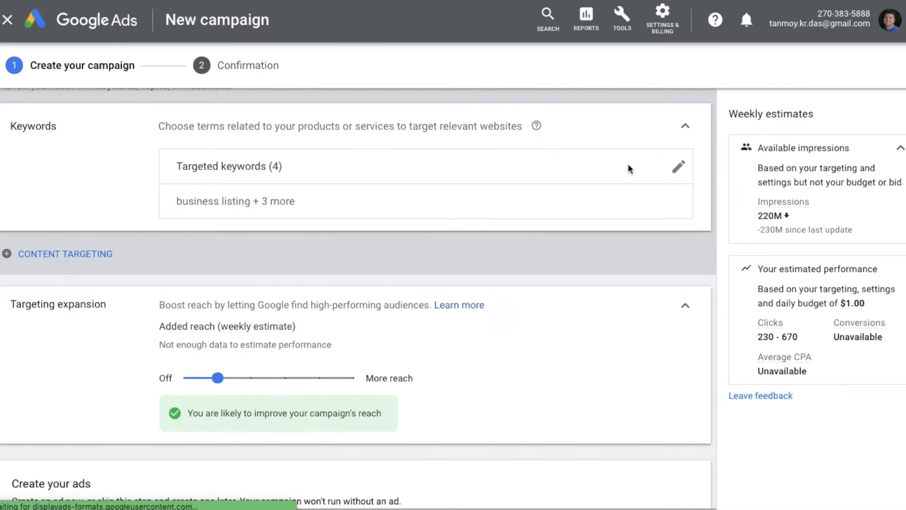
pyautogui.click(97, 260)
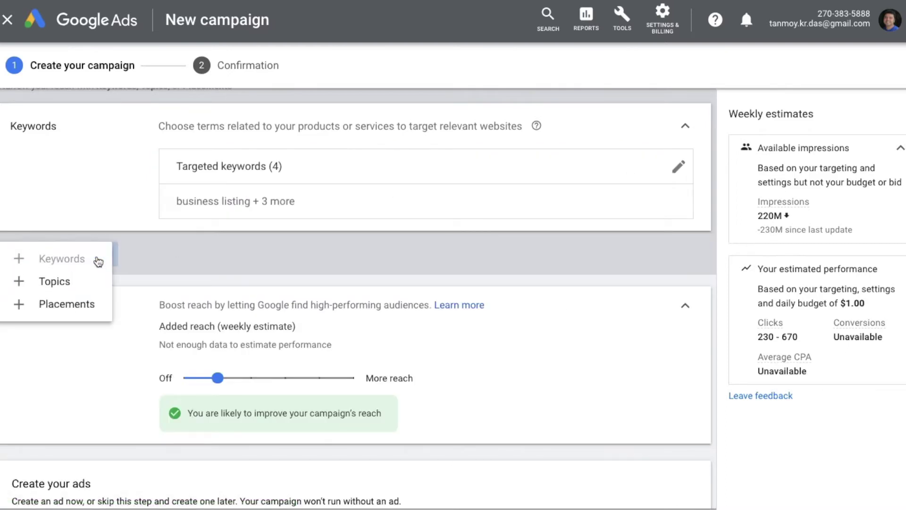
pyautogui.click(84, 282)
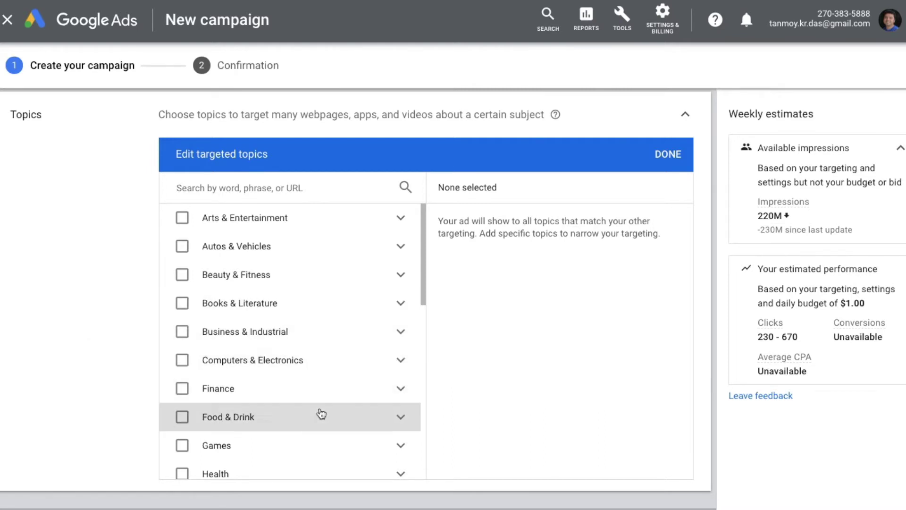
# Examine the available topic categories, including the subtopics under Autos & Vehicles and Vehicle Codes & Driving Laws.
pyautogui.scroll(-3, 320, 414)
pyautogui.scroll(-5, 322, 414)
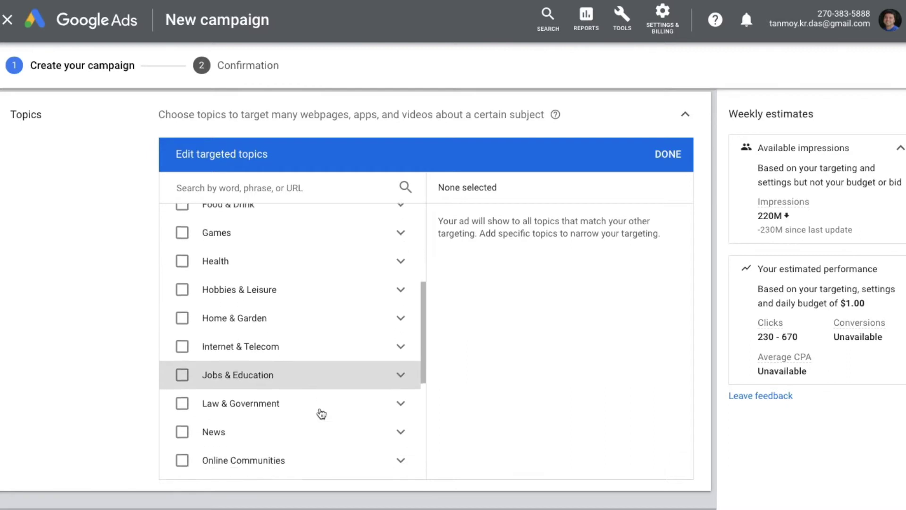
pyautogui.scroll(-4, 321, 414)
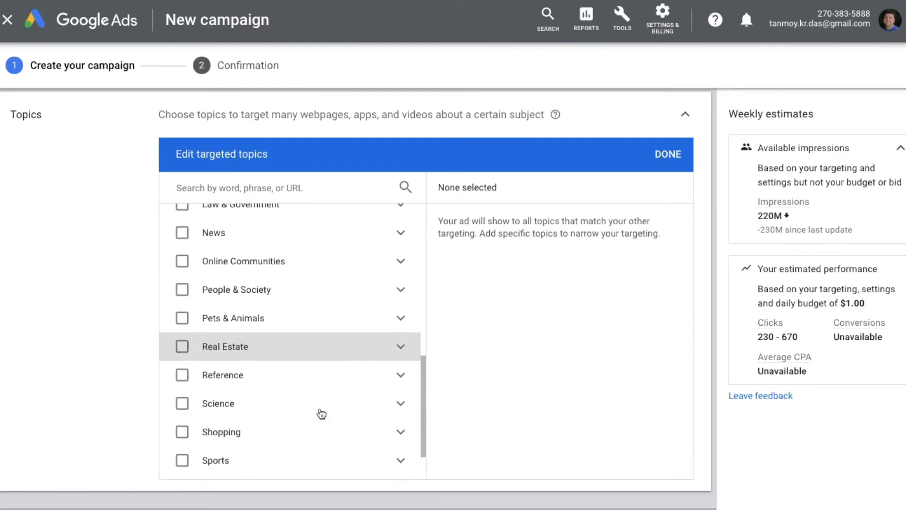
pyautogui.scroll(1, 322, 414)
pyautogui.scroll(10, 321, 414)
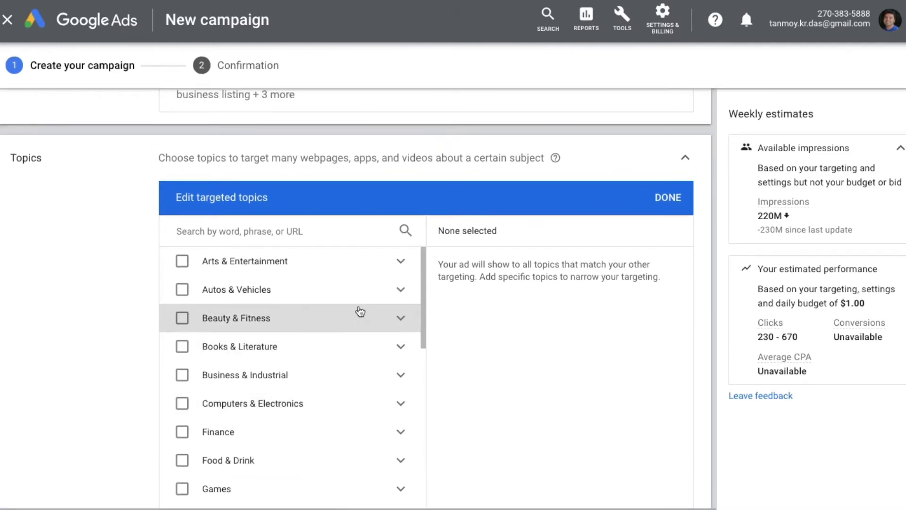
pyautogui.click(407, 298)
pyautogui.scroll(-3, 354, 366)
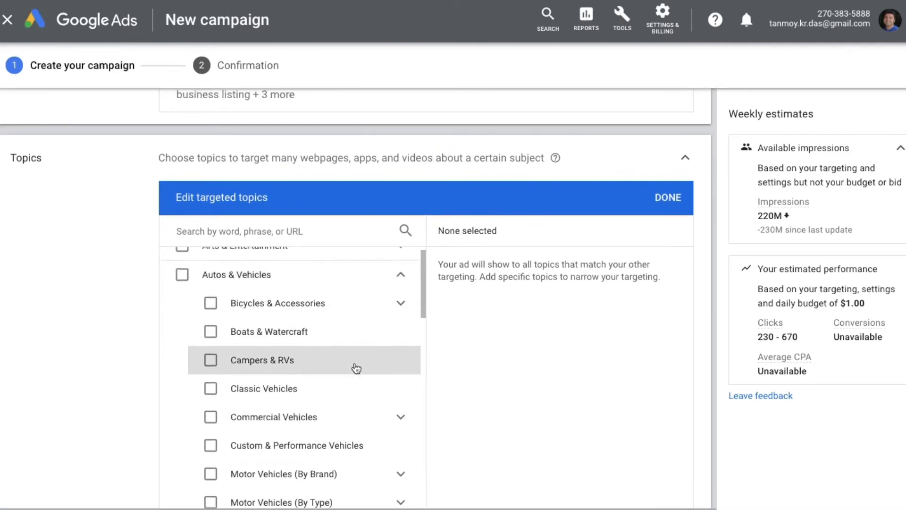
pyautogui.scroll(-3, 356, 369)
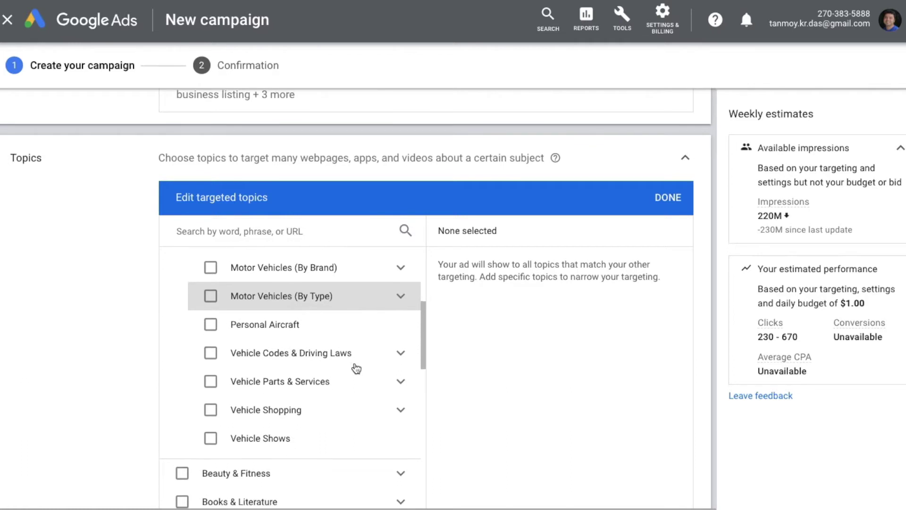
pyautogui.click(400, 354)
pyautogui.scroll(-3, 377, 397)
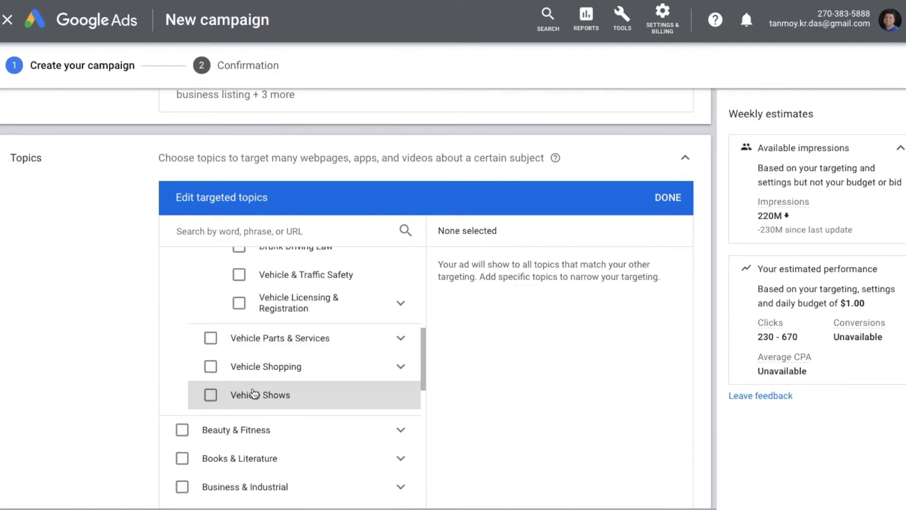
pyautogui.scroll(-3, 254, 393)
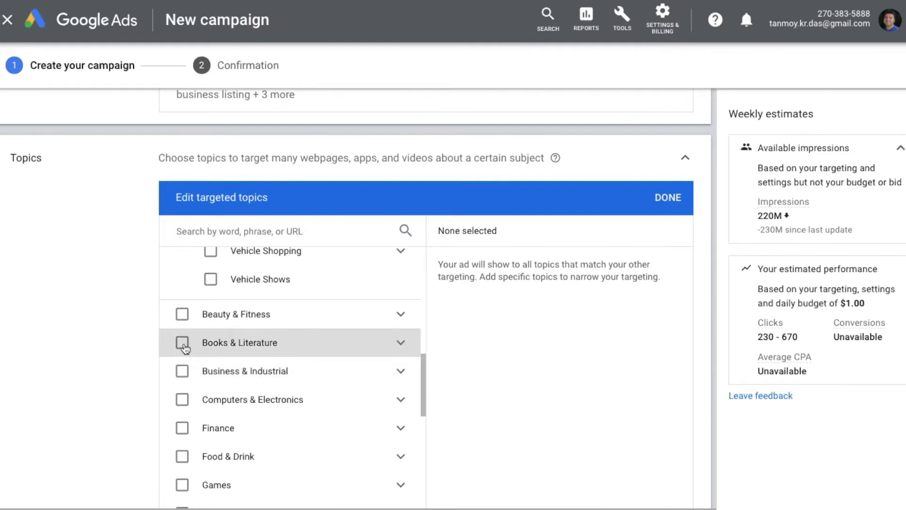
# Target the topics Books & Literature and Business & Industrial, plus Book Retailers from a search for "books", and finish the topic selection.
pyautogui.click(189, 349)
pyautogui.click(184, 376)
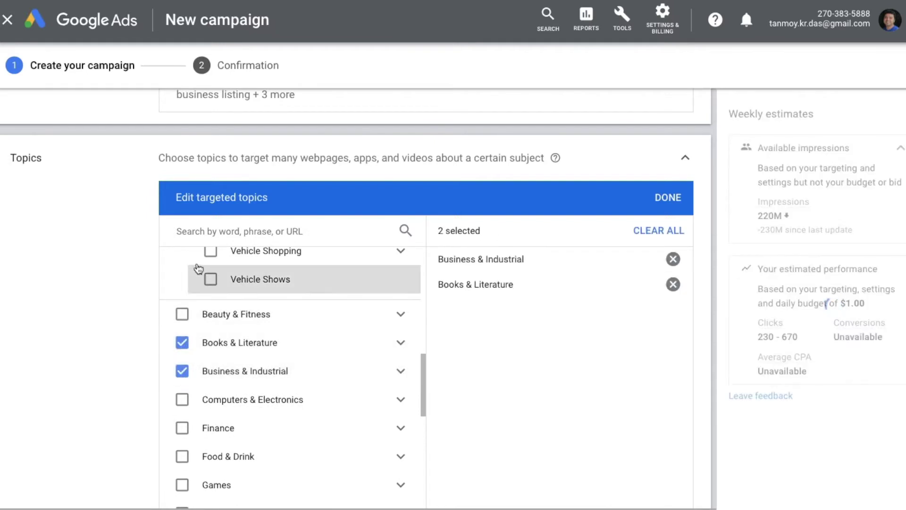
pyautogui.click(209, 230)
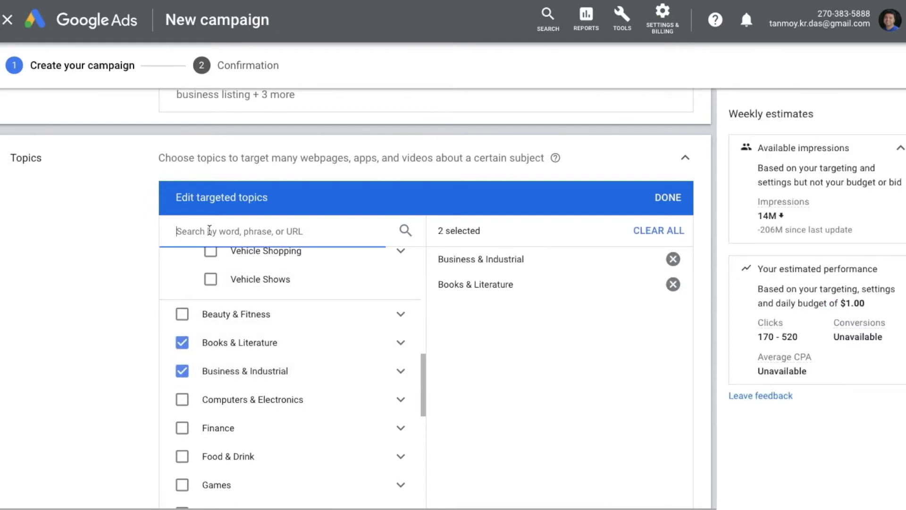
pyautogui.write('books')
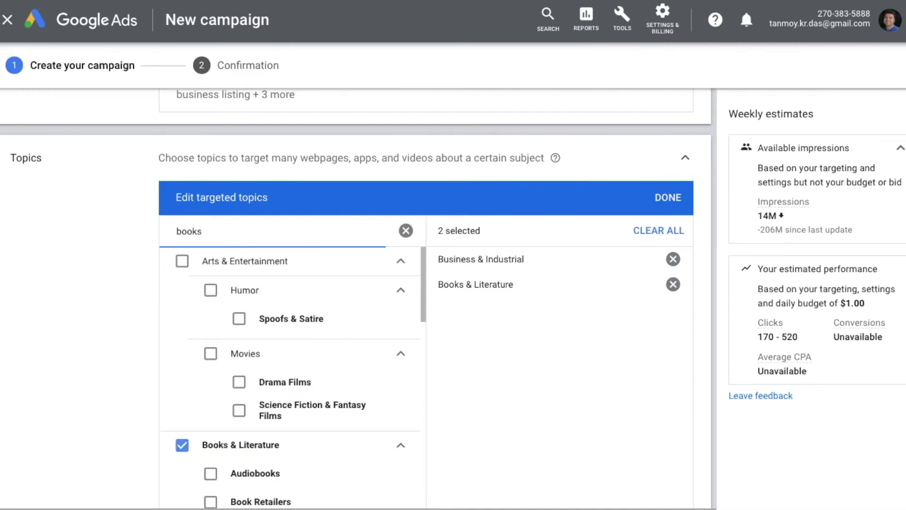
pyautogui.scroll(-3, 264, 371)
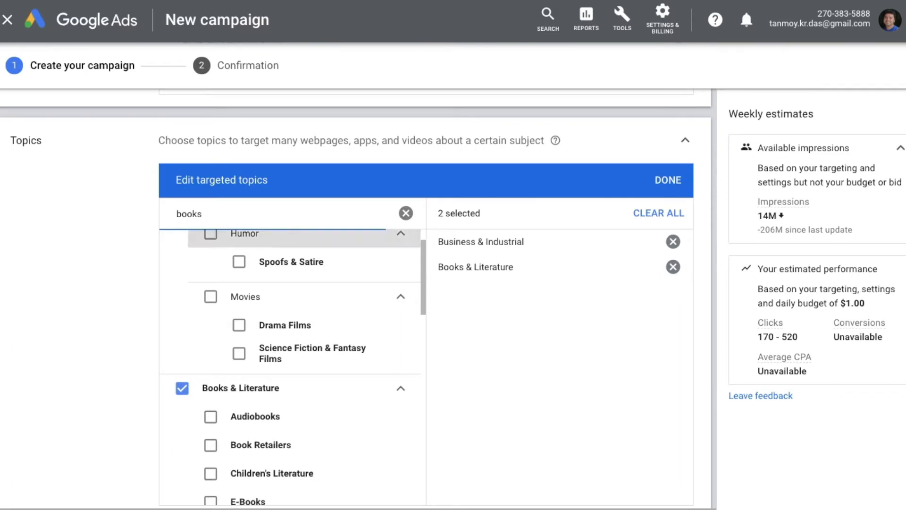
pyautogui.click(208, 402)
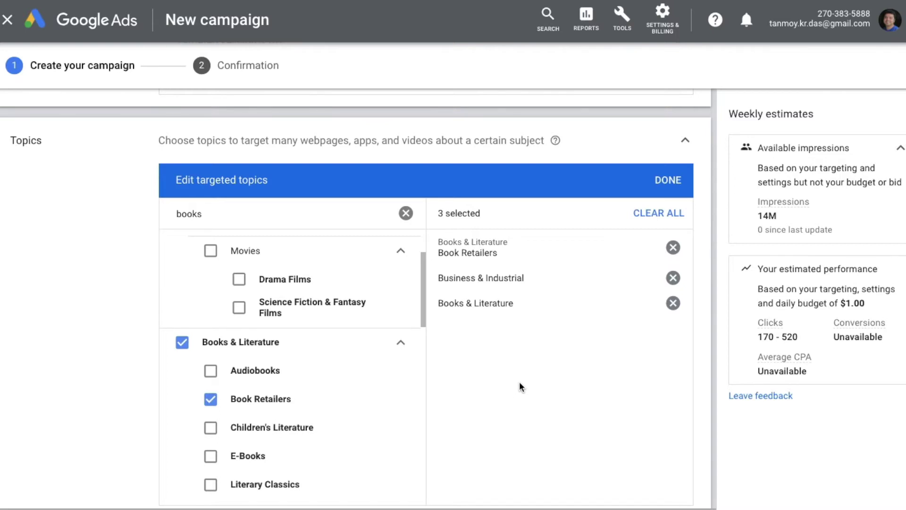
pyautogui.click(666, 179)
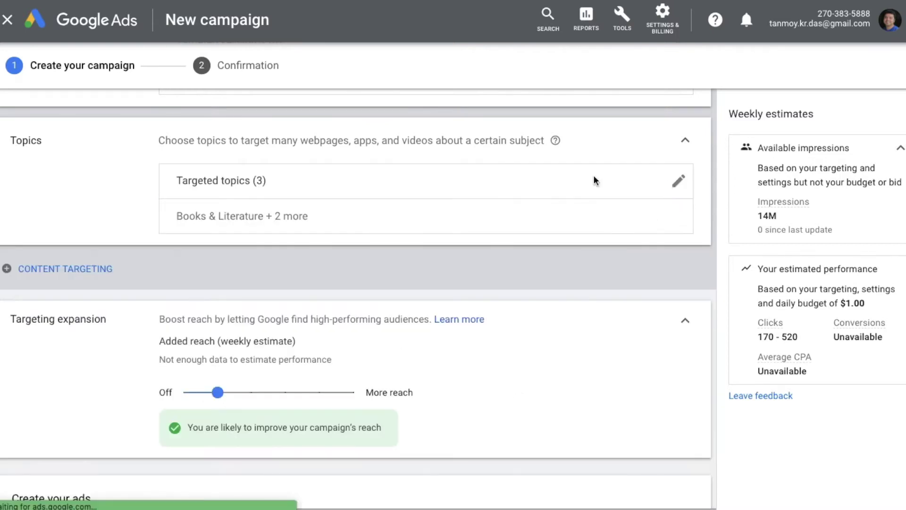
# Add Placements content targeting to the ad group and search its website placements for "books".
pyautogui.click(85, 269)
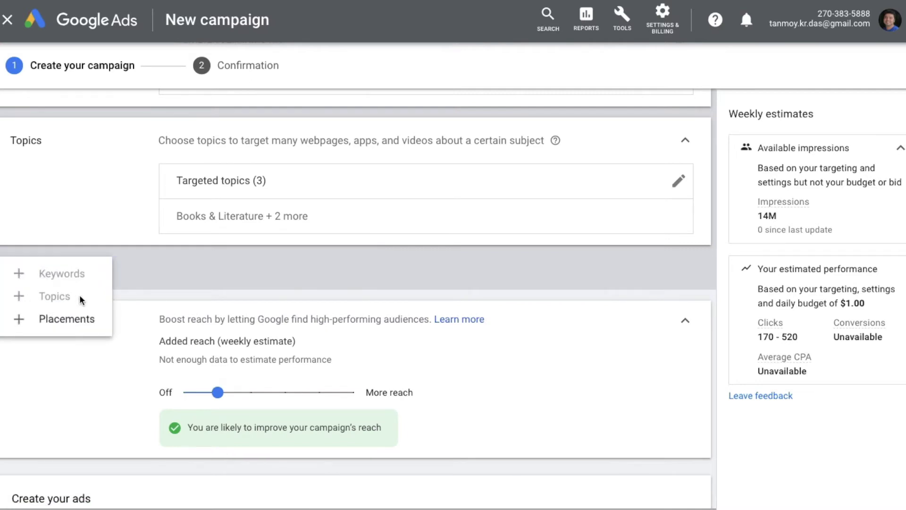
pyautogui.click(79, 320)
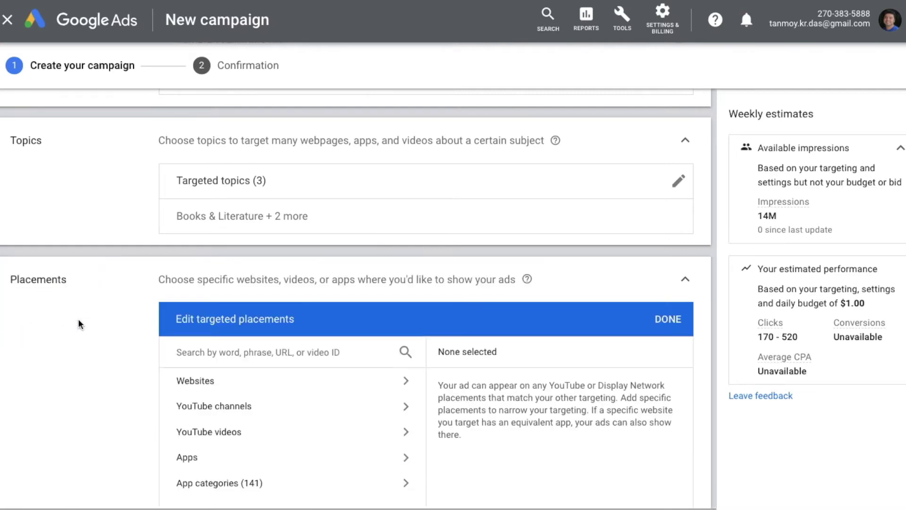
pyautogui.scroll(-3, 75, 361)
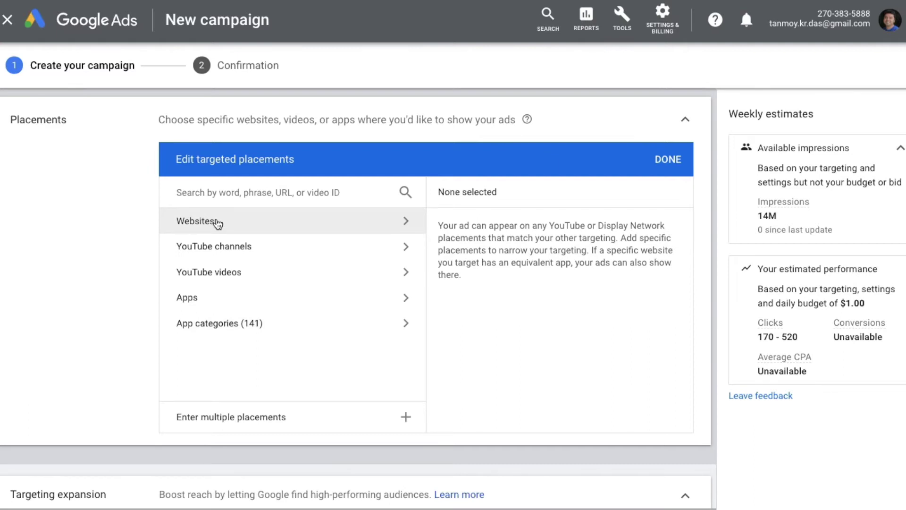
pyautogui.click(256, 227)
pyautogui.click(231, 185)
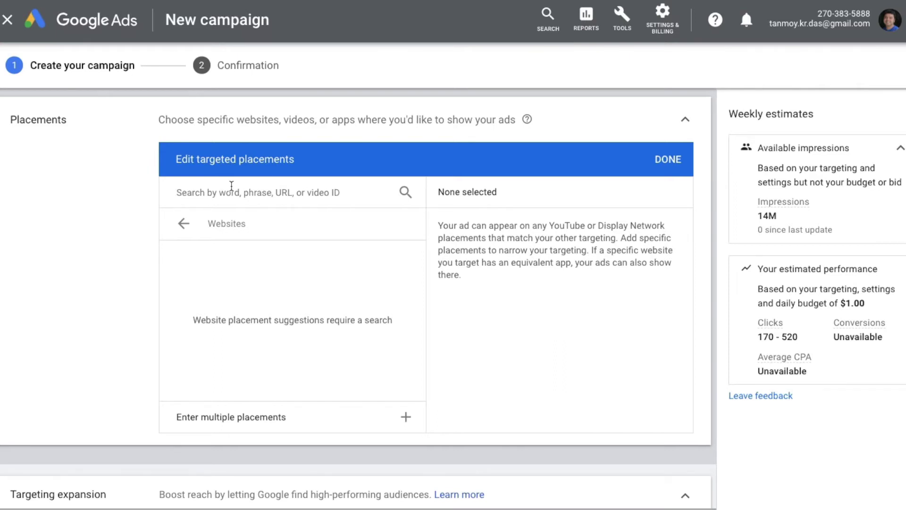
pyautogui.write('books')
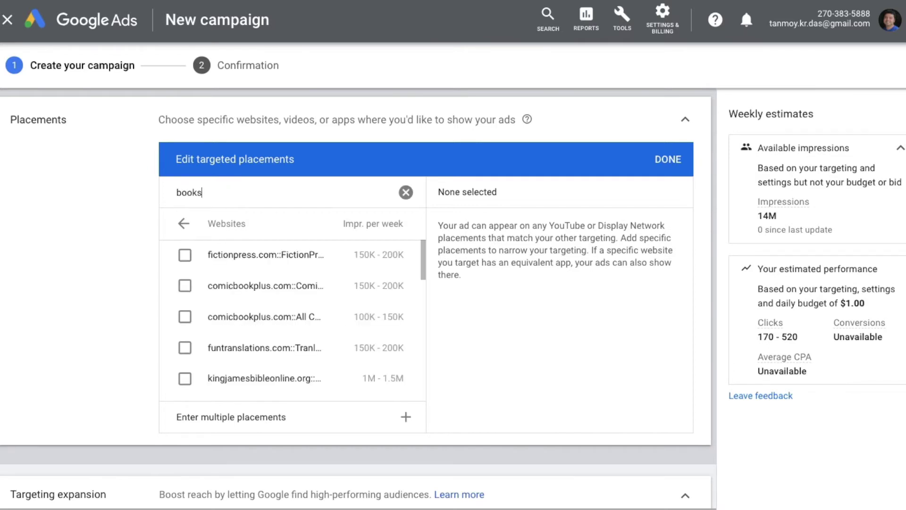
# Target the fictionpress.com FictionPress All Pages and comicbookplus.com Comic book related pages placements, and return to the placement types.
pyautogui.scroll(-3, 277, 353)
pyautogui.scroll(4, 277, 354)
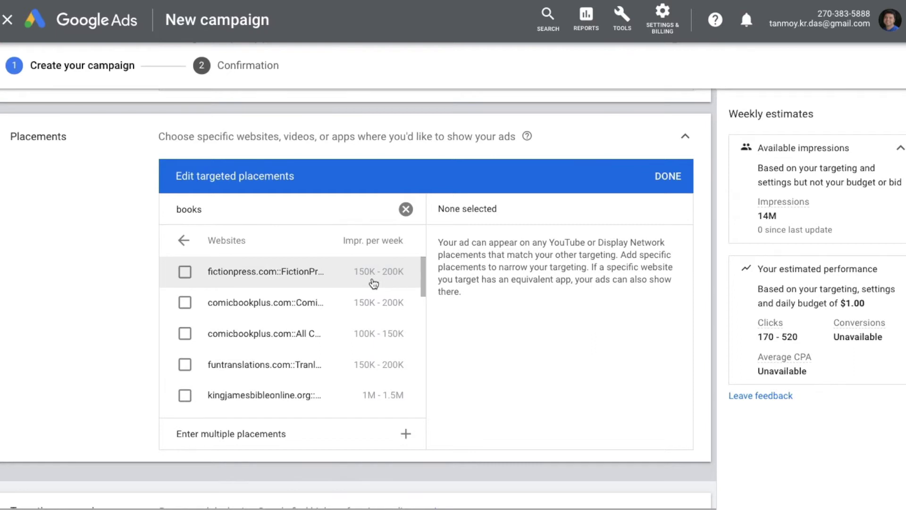
pyautogui.click(185, 275)
pyautogui.click(185, 305)
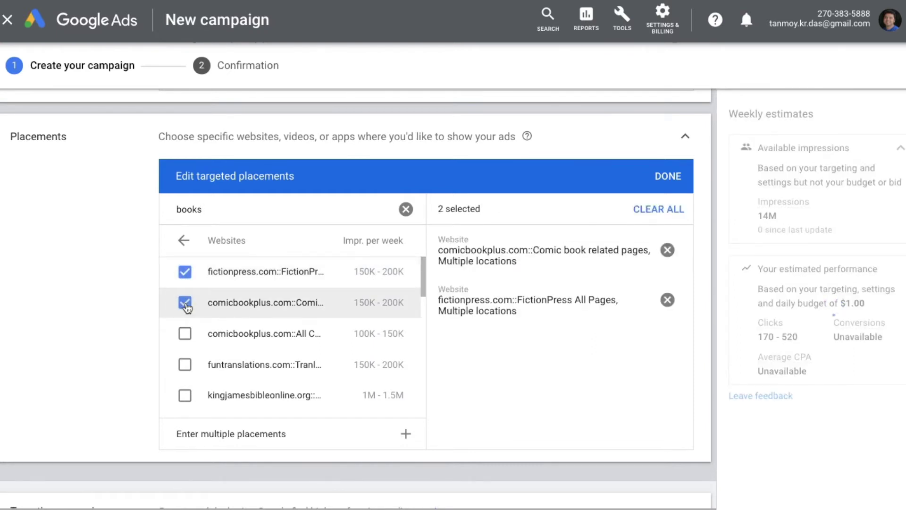
pyautogui.click(190, 244)
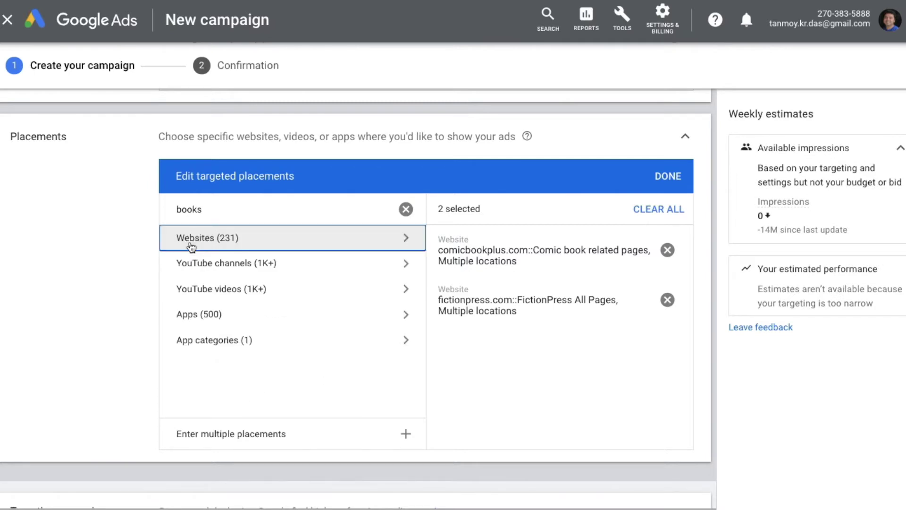
# Target the YouTube channels StoryTime at Awnie's House and BooksAndJams, and return to the placement types.
pyautogui.click(228, 268)
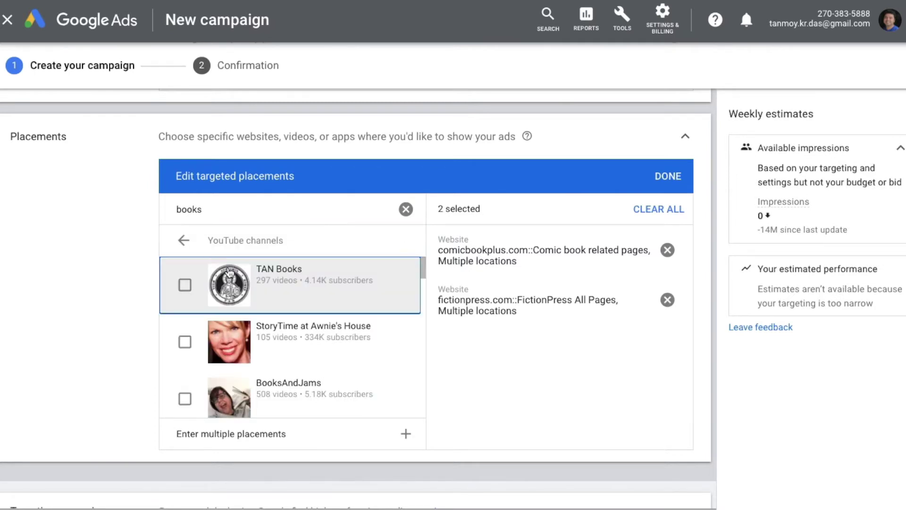
pyautogui.scroll(-1, 329, 356)
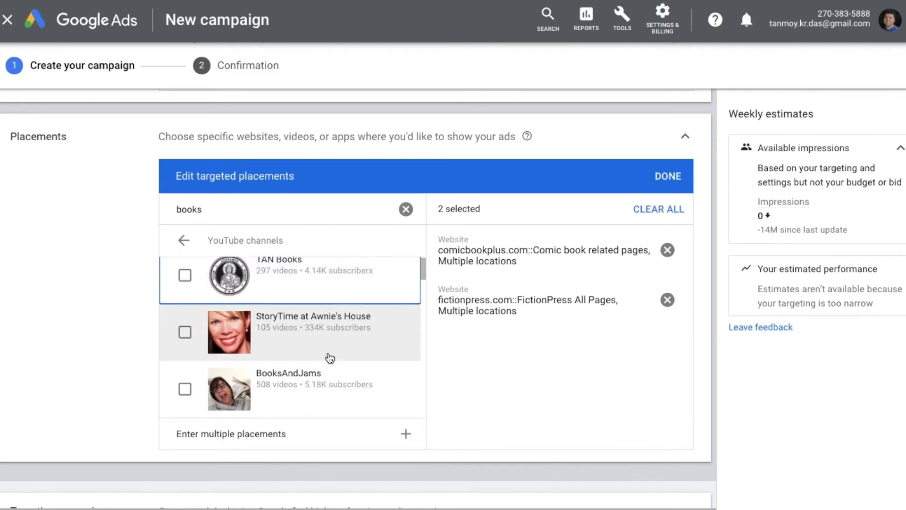
pyautogui.click(185, 298)
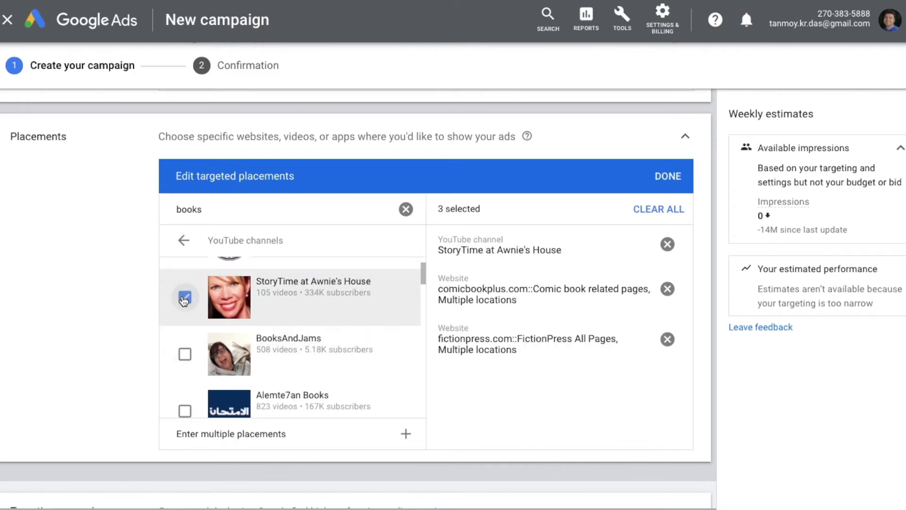
pyautogui.click(185, 354)
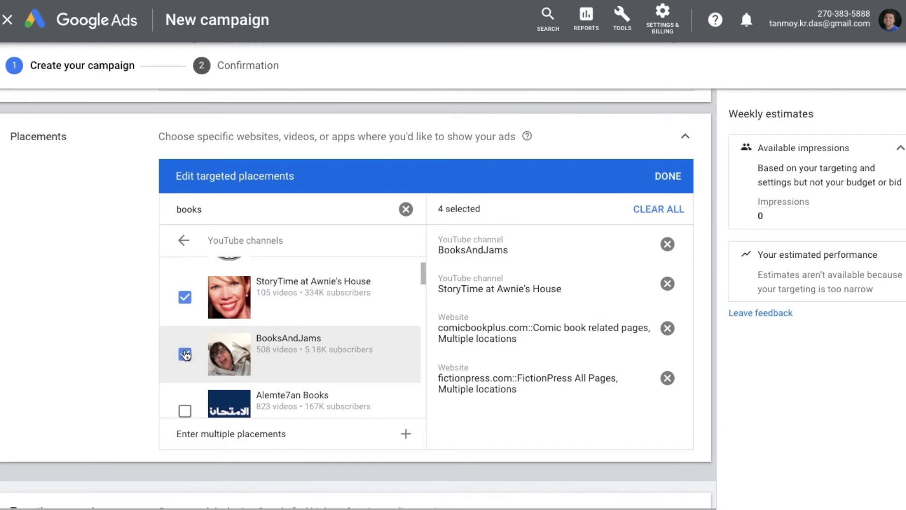
pyautogui.click(184, 240)
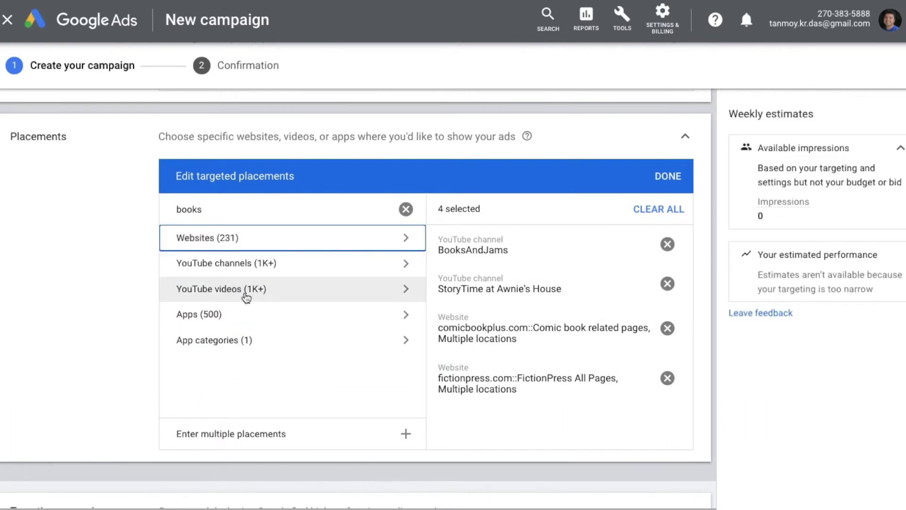
# Target the Christmas, David! kids books read-aloud YouTube video as a placement, and return to the placement types.
pyautogui.click(306, 296)
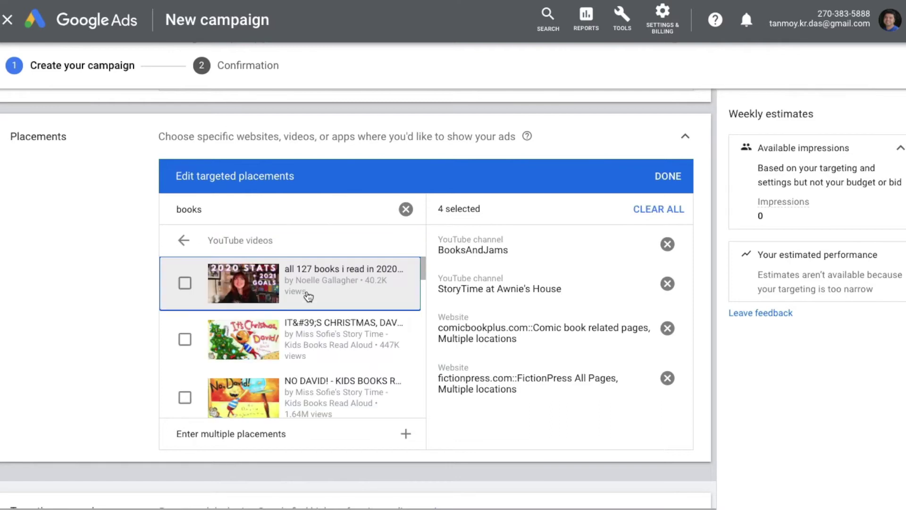
pyautogui.scroll(-1, 314, 337)
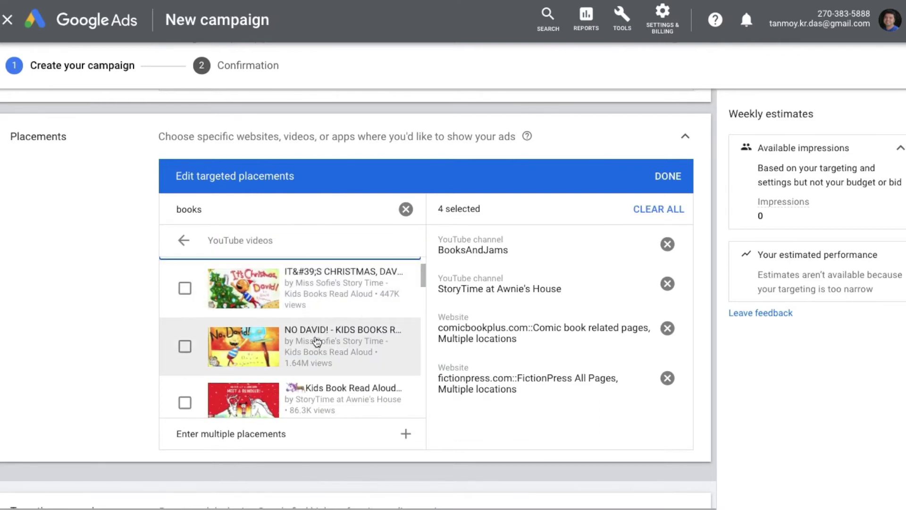
pyautogui.click(185, 289)
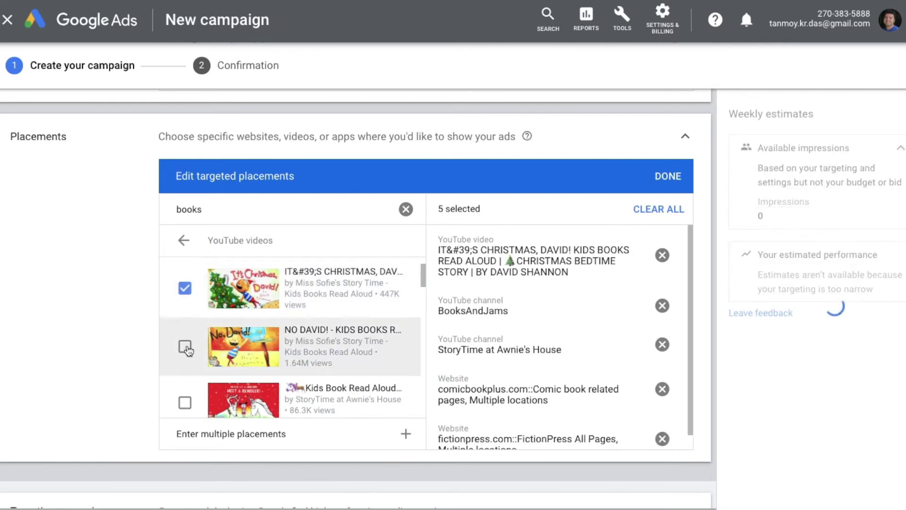
pyautogui.click(184, 241)
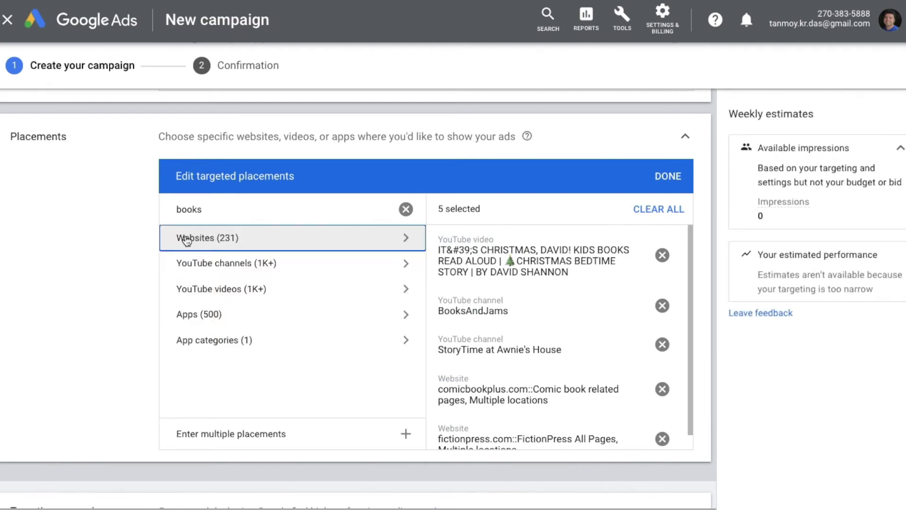
# Target the My Books app by Night Dev. Free Apps as a placement, and return to the placement types.
pyautogui.click(248, 317)
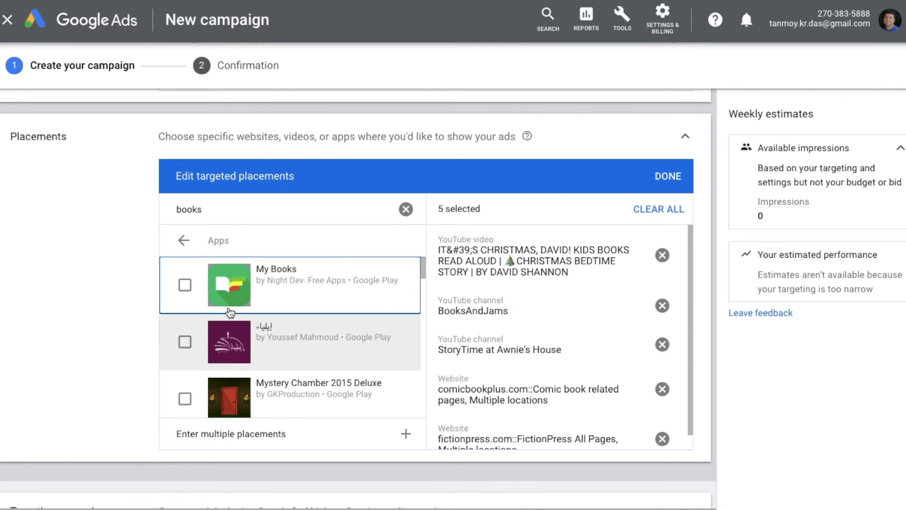
pyautogui.click(186, 286)
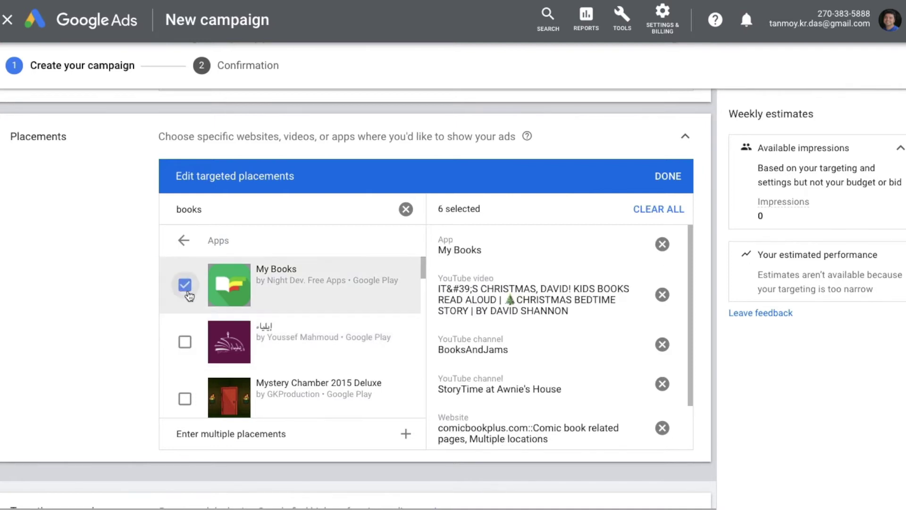
pyautogui.click(184, 240)
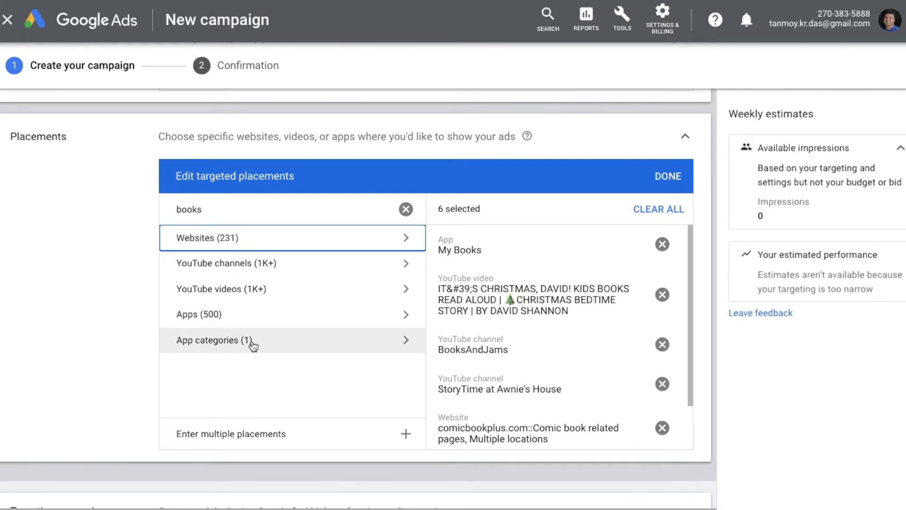
# Target the Google Play Books & Reference app category as a placement, and return to the placement types.
pyautogui.click(297, 343)
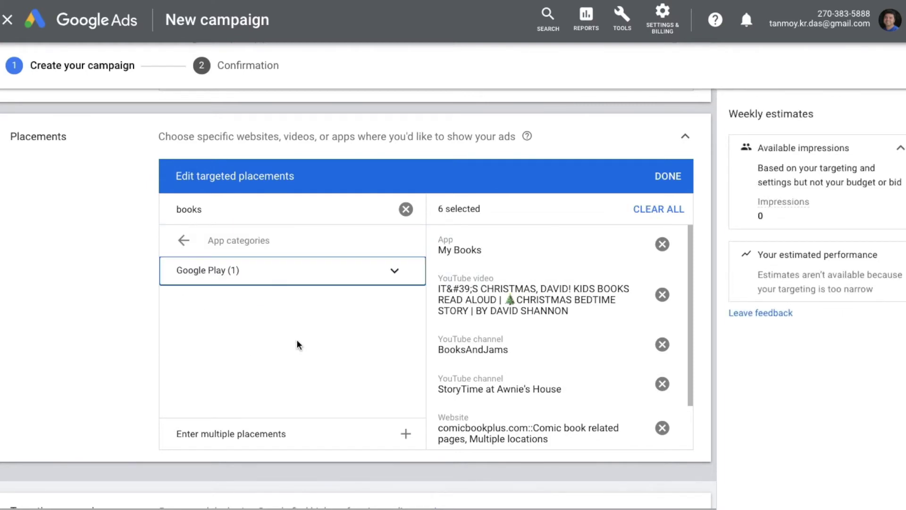
pyautogui.click(393, 270)
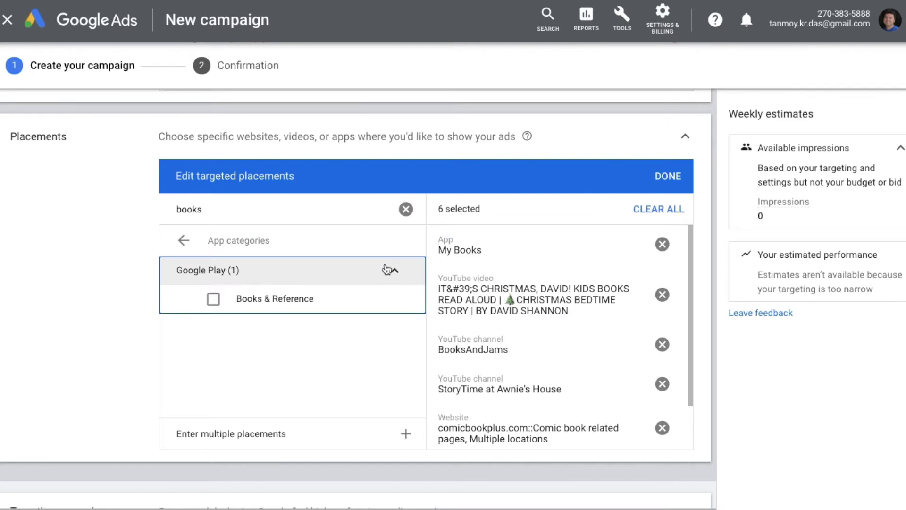
pyautogui.click(213, 301)
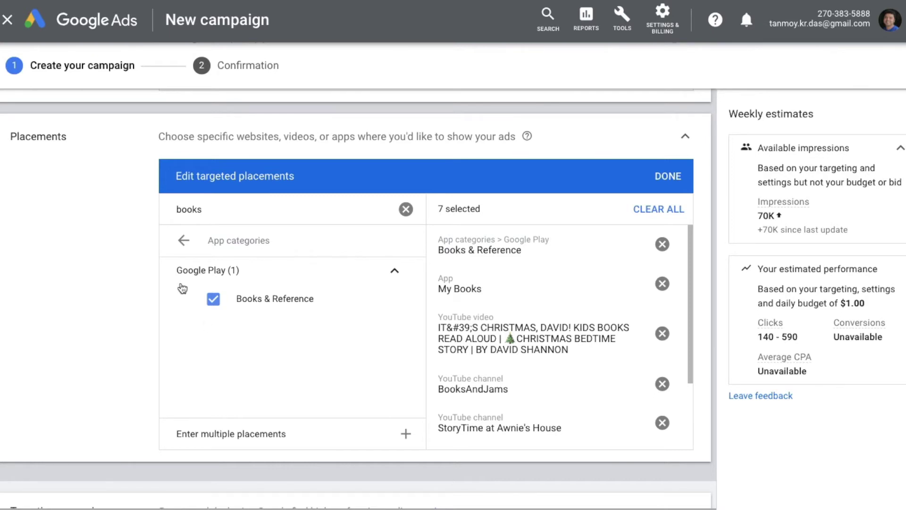
pyautogui.click(184, 240)
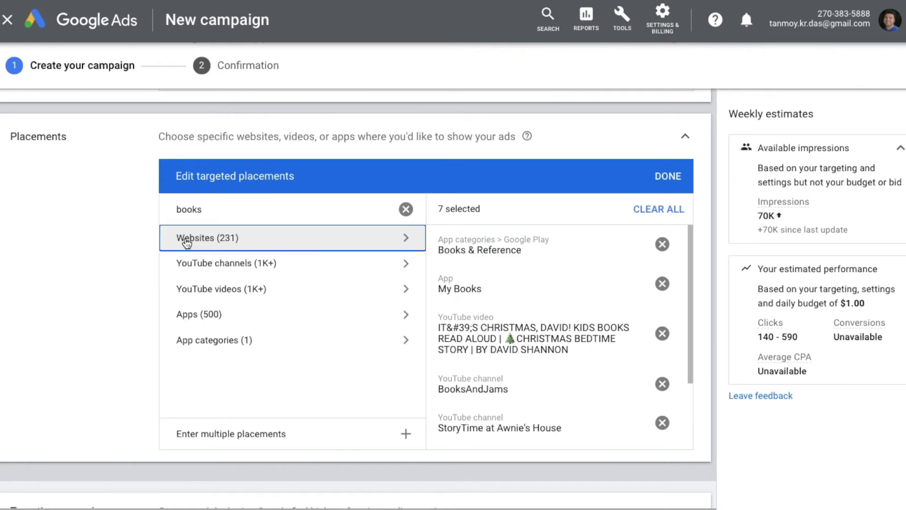
pyautogui.click(405, 209)
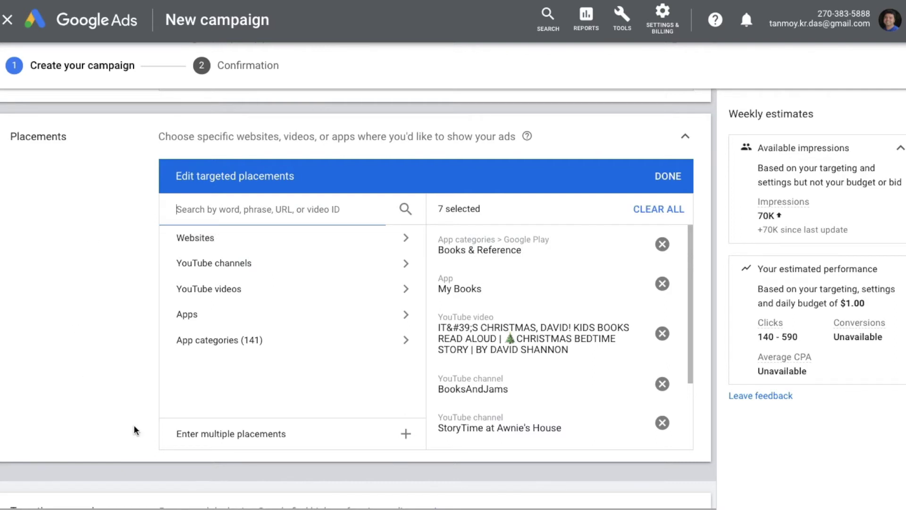
pyautogui.click(288, 435)
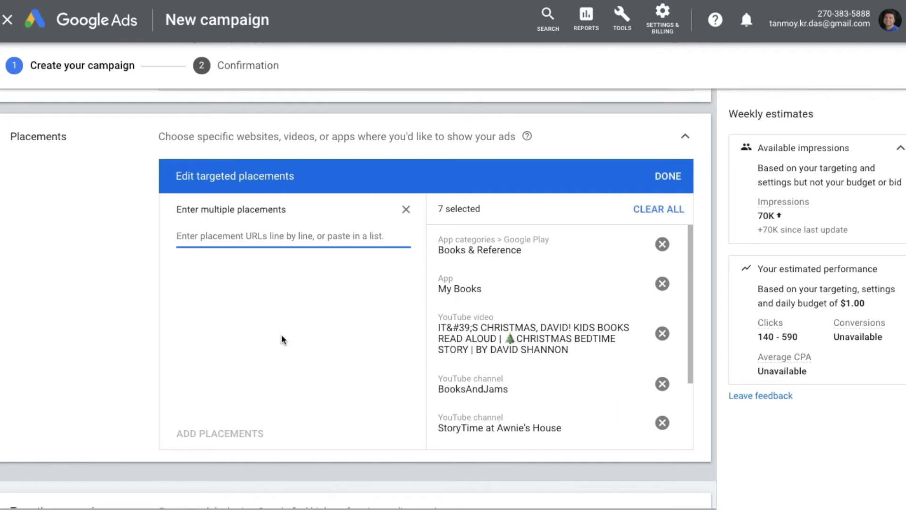
pyautogui.write('www.ti')
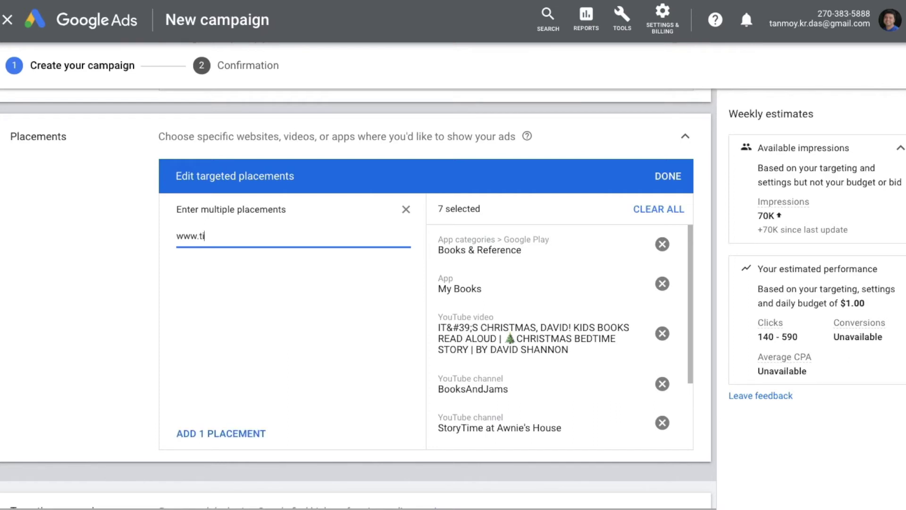
pyautogui.write('mesofindia.com')
pyautogui.press('Return')
pyautogui.write('www')
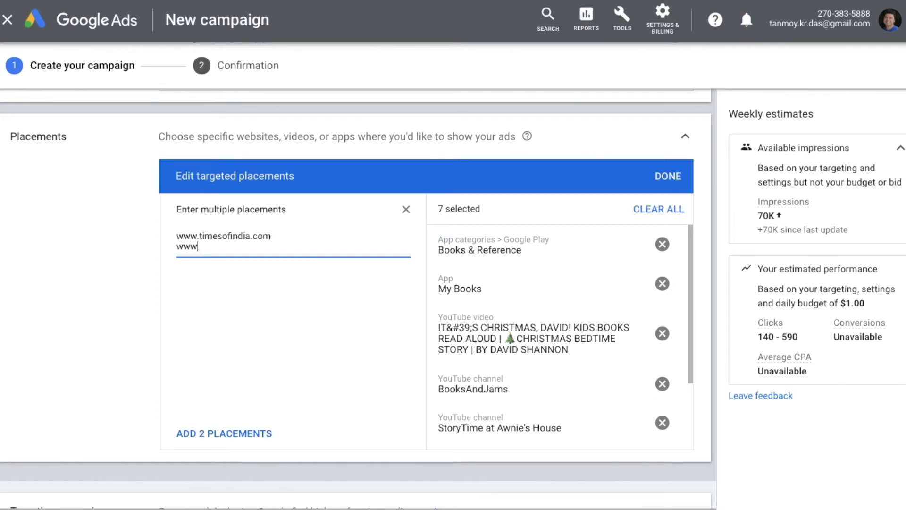
pyautogui.write('.hindustantimes.com')
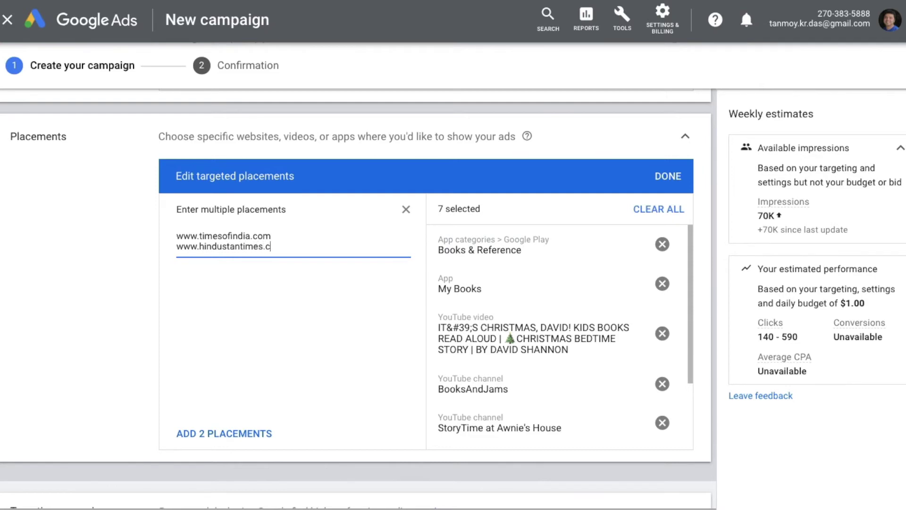
pyautogui.click(240, 434)
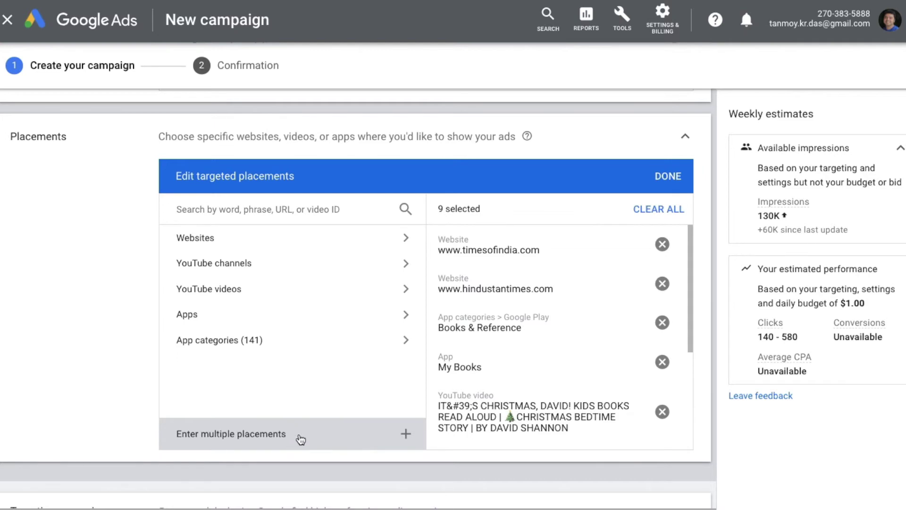
pyautogui.click(320, 434)
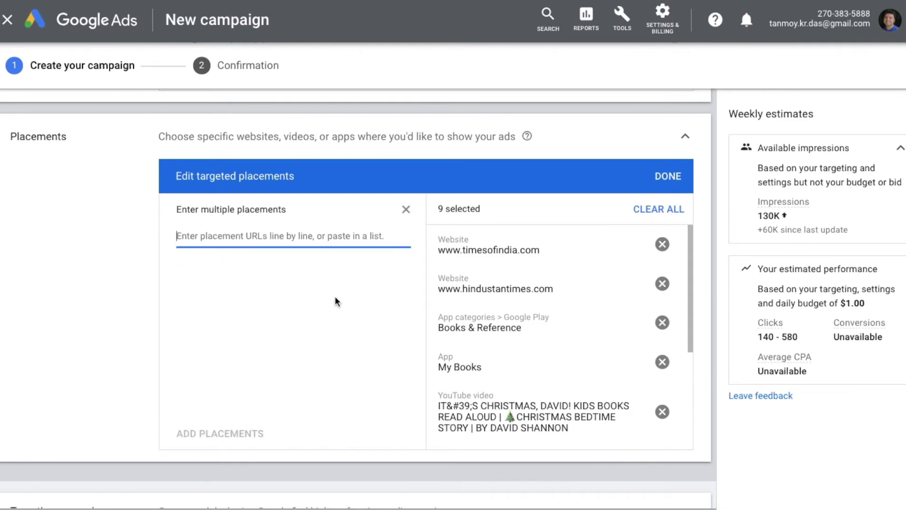
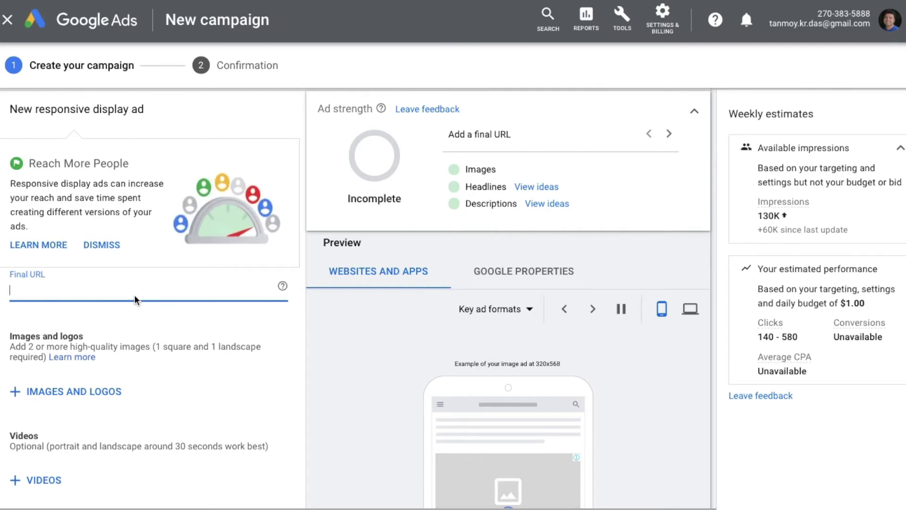
pyautogui.write('www.indi')
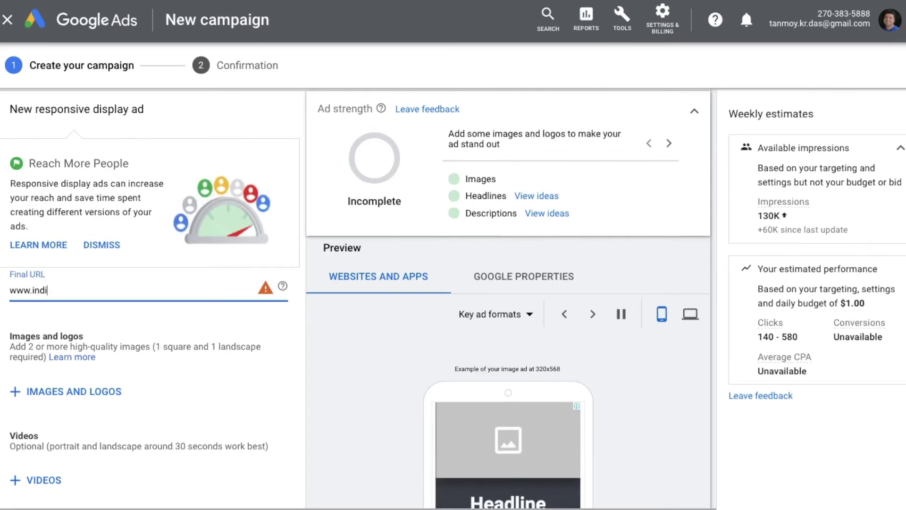
pyautogui.write('ab')
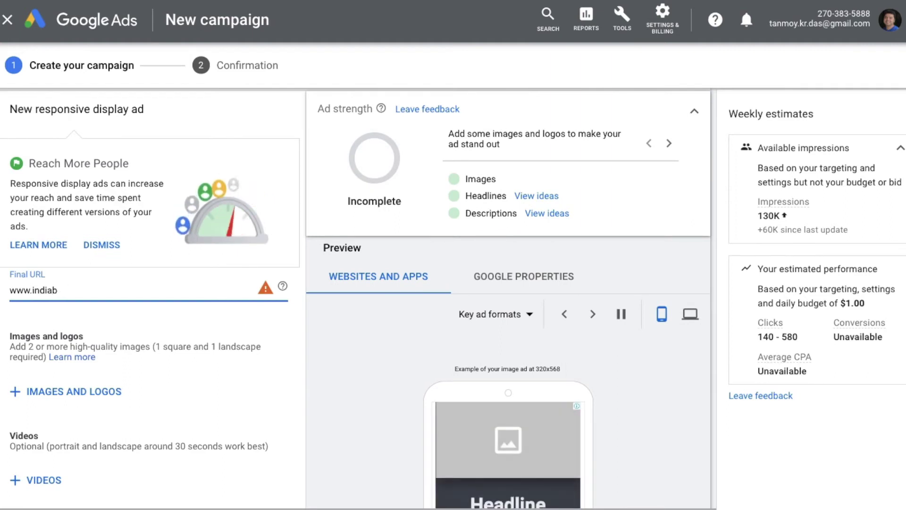
pyautogui.write('usinesstoda')
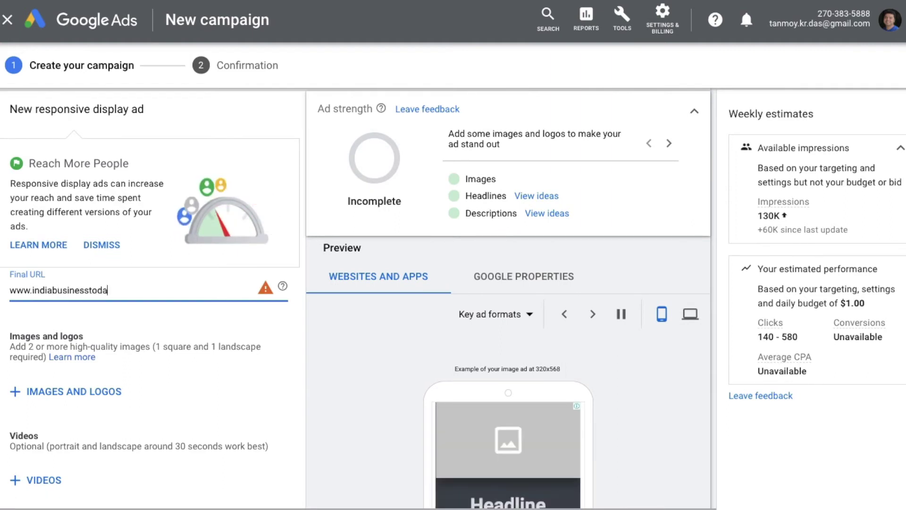
pyautogui.write('y.in')
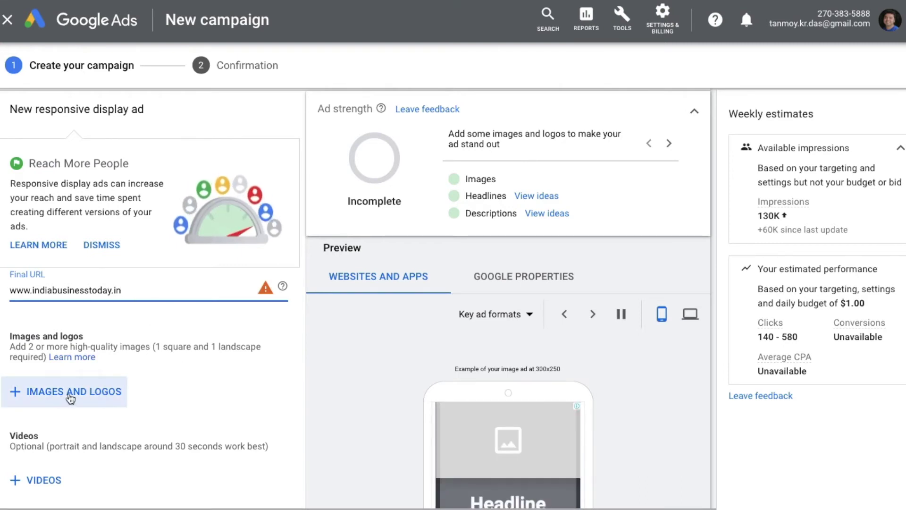
pyautogui.moveTo(121, 290); pyautogui.dragTo(7, 293)
pyautogui.hotkey('ctrl', 'c')
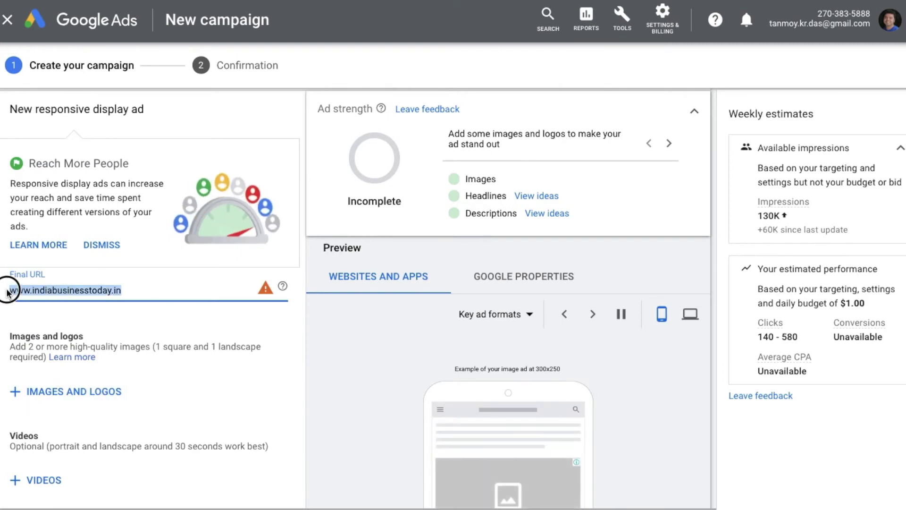
pyautogui.click(61, 398)
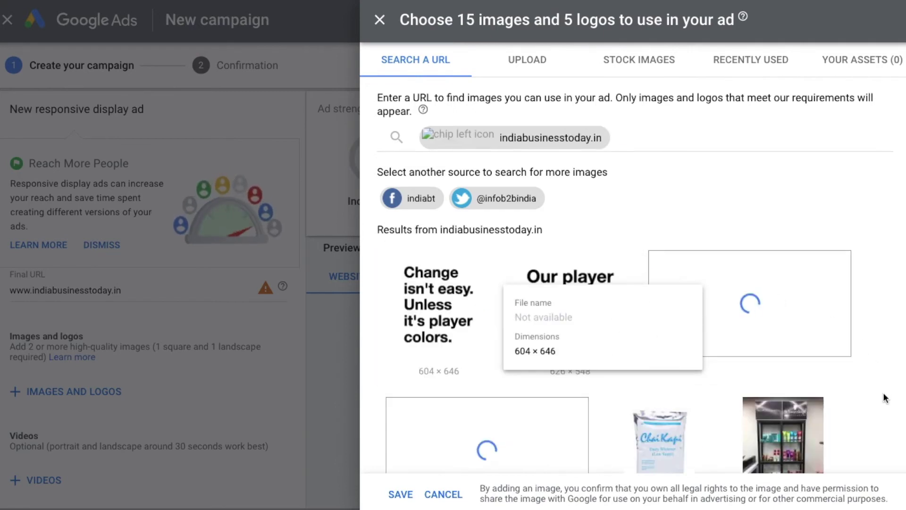
pyautogui.scroll(-3, 882, 396)
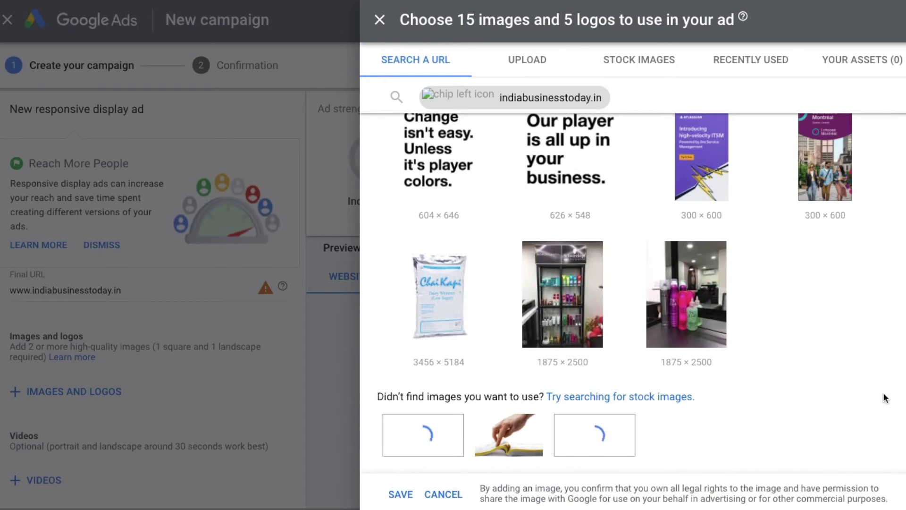
pyautogui.scroll(3, 883, 392)
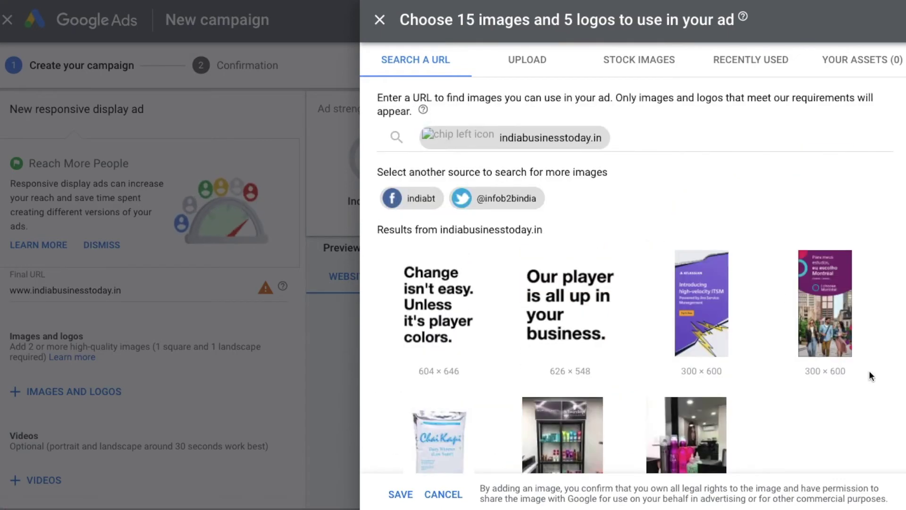
pyautogui.click(413, 203)
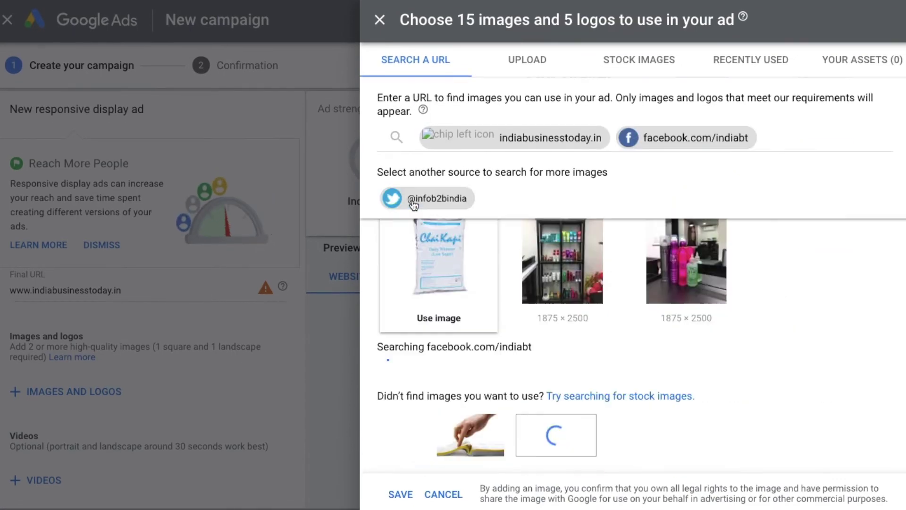
pyautogui.click(441, 199)
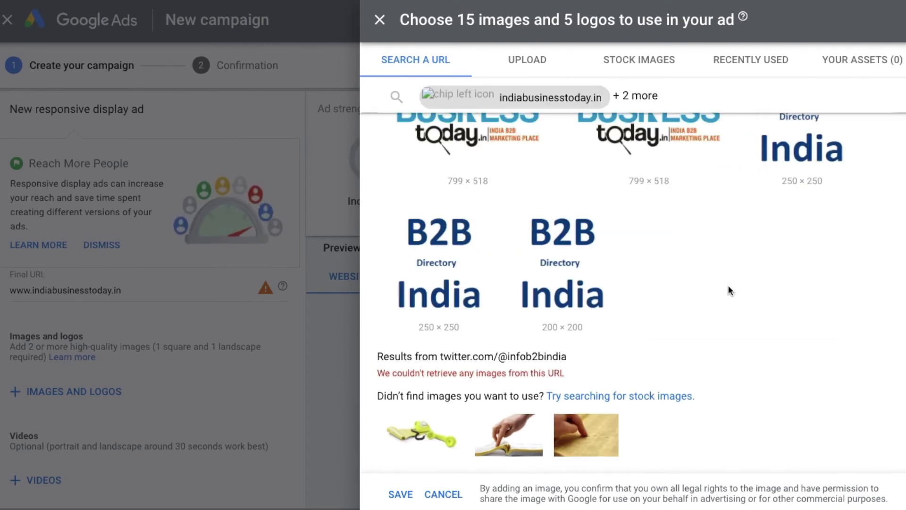
pyautogui.scroll(6, 729, 290)
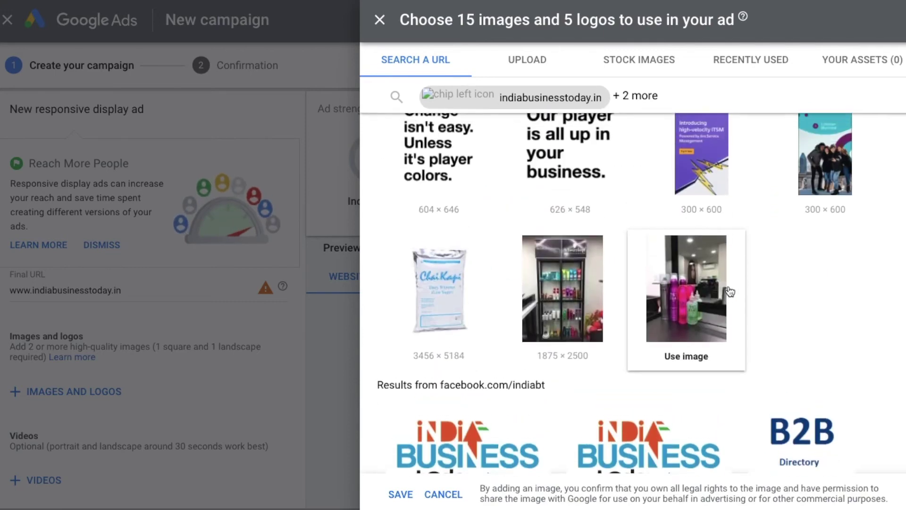
pyautogui.scroll(3, 730, 291)
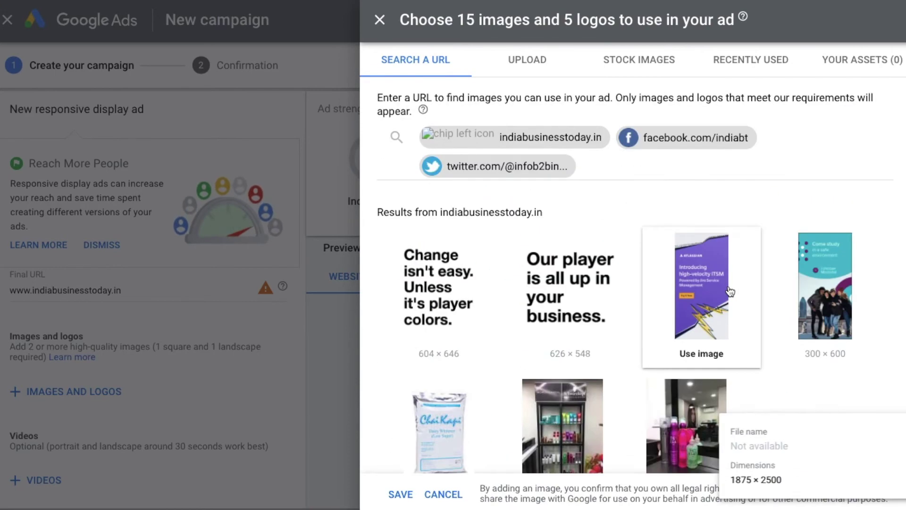
pyautogui.click(655, 65)
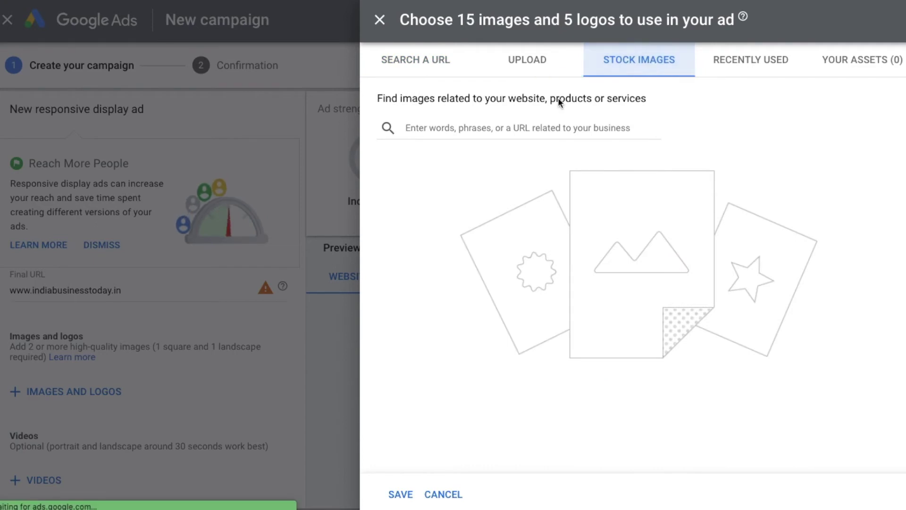
pyautogui.click(501, 128)
pyautogui.hotkey('ctrl', 'v')
pyautogui.press('Return')
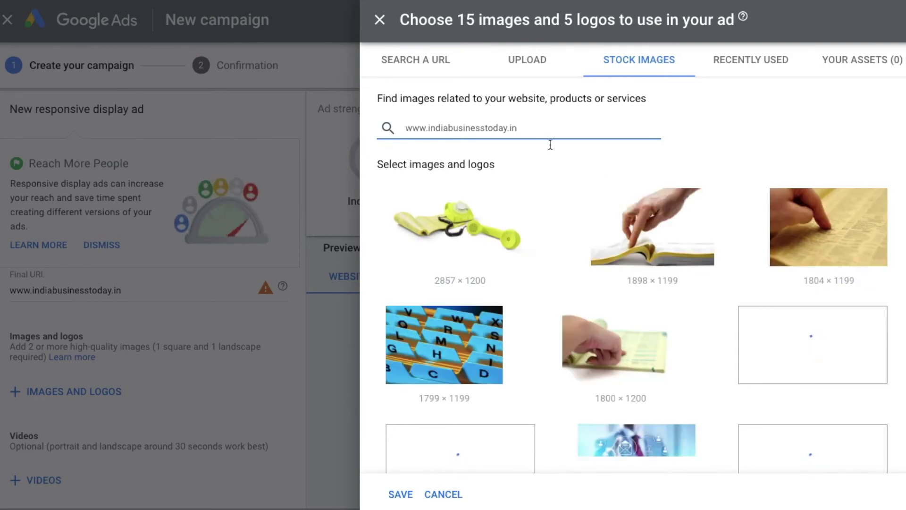
pyautogui.click(638, 221)
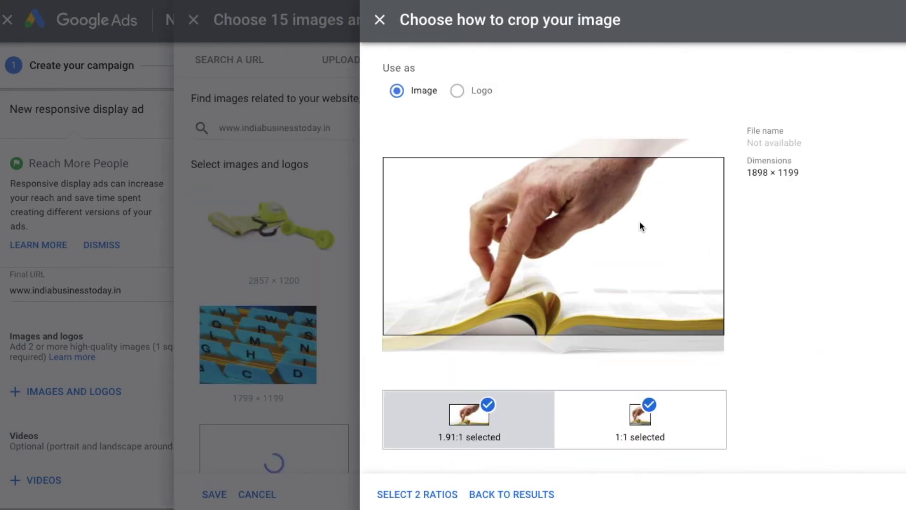
pyautogui.click(430, 490)
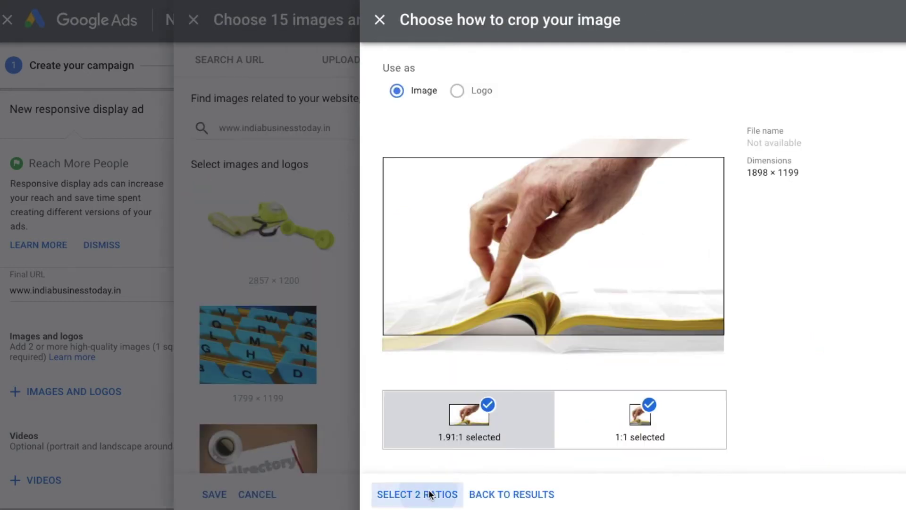
pyautogui.click(394, 498)
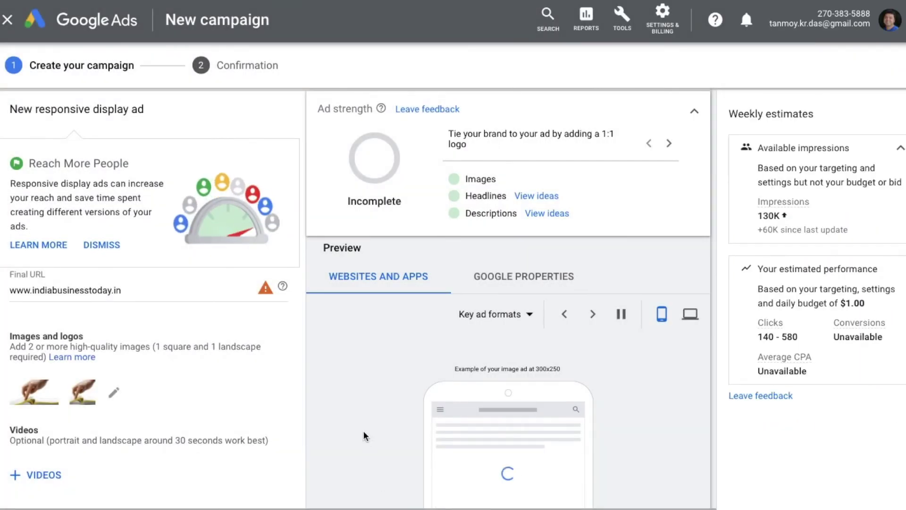
# Check the YouTube search and recently used video sources for the ad, closing the video picker without adding any.
pyautogui.scroll(-3, 363, 431)
pyautogui.scroll(-2, 363, 430)
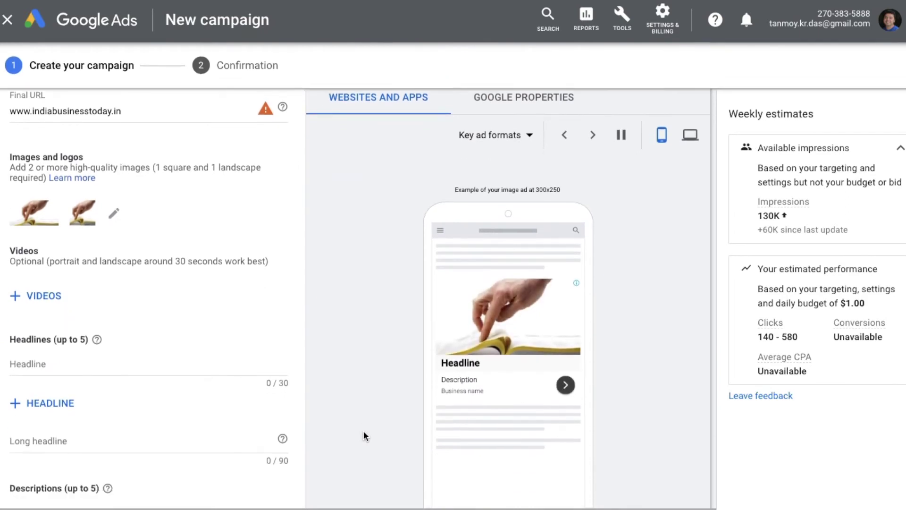
pyautogui.click(45, 283)
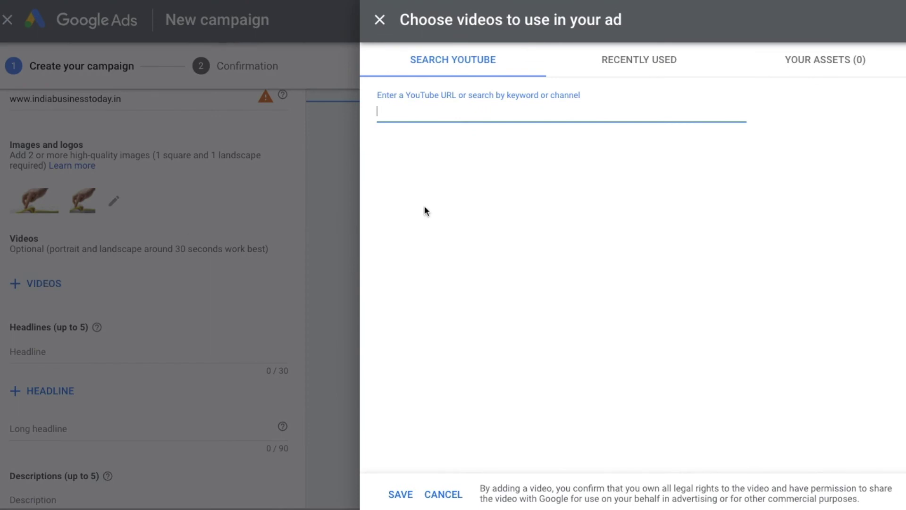
pyautogui.click(632, 66)
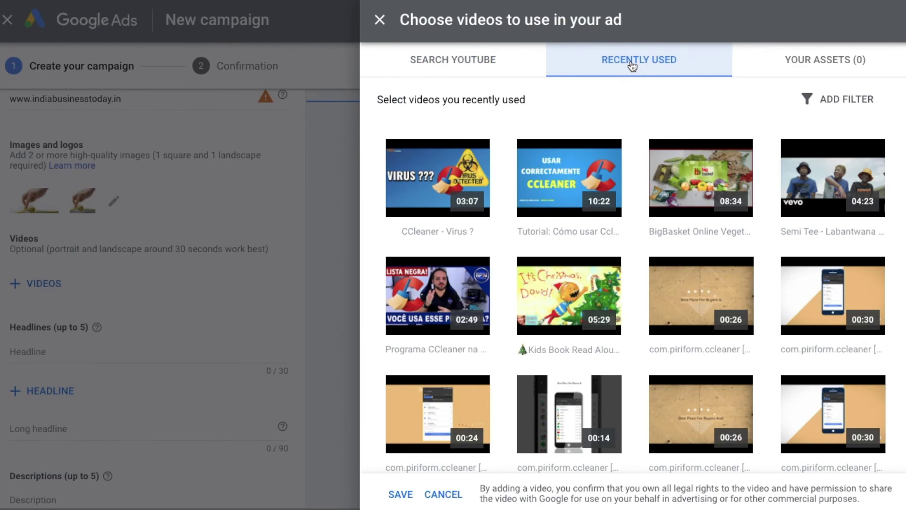
pyautogui.click(474, 70)
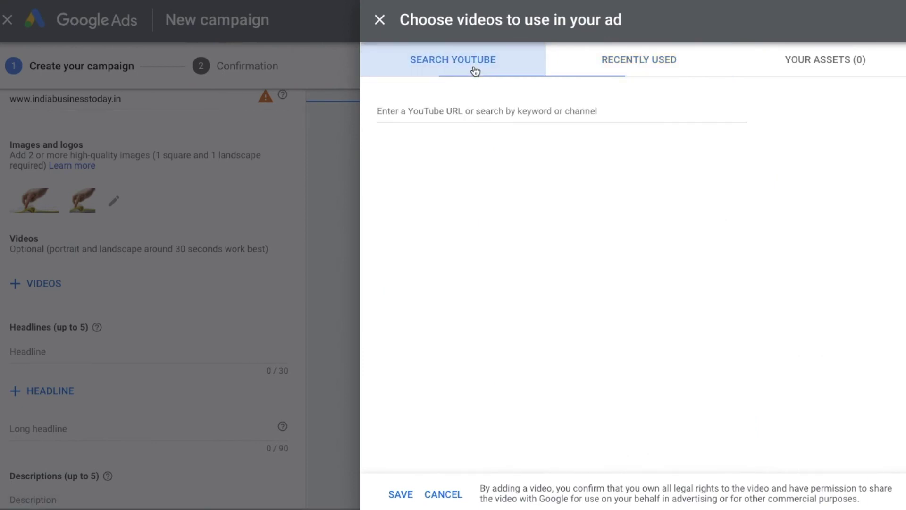
pyautogui.click(380, 20)
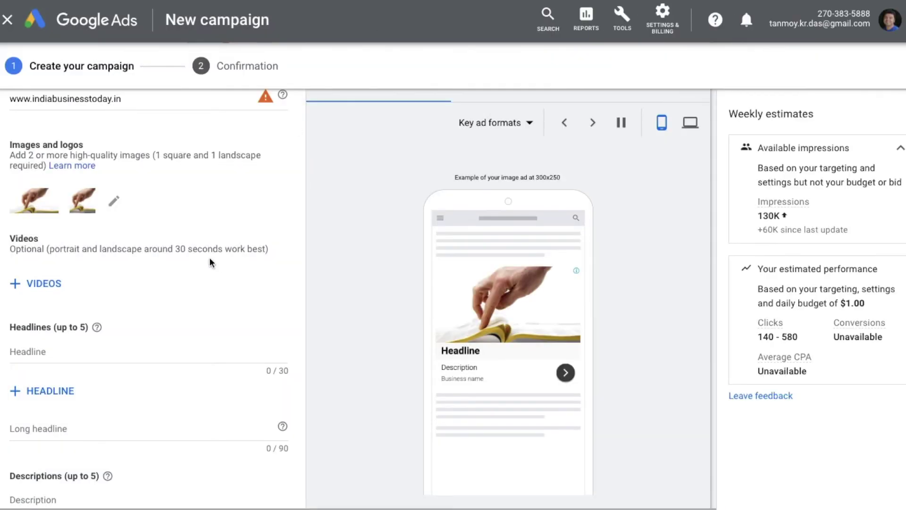
# Add the suggested headline "India's Online Directory" and a second headline reading "Best Online Business Directory".
pyautogui.click(73, 348)
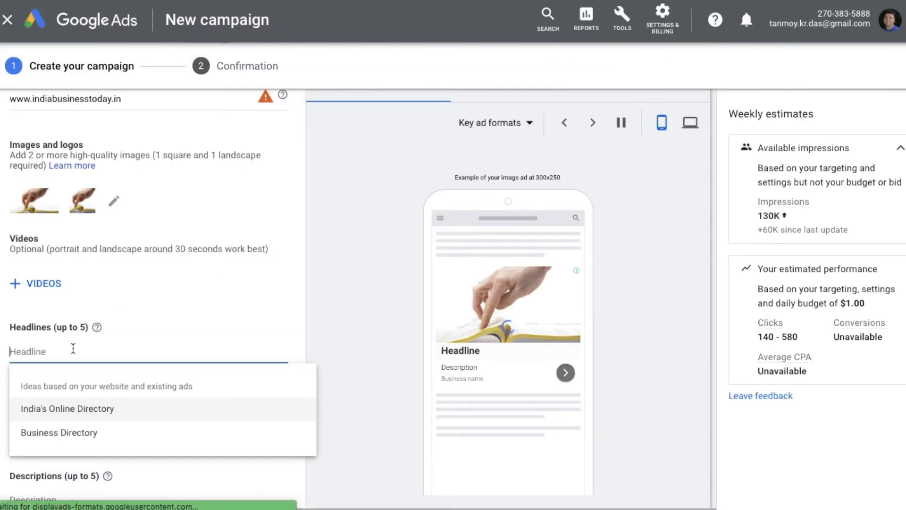
pyautogui.click(90, 407)
pyautogui.click(87, 383)
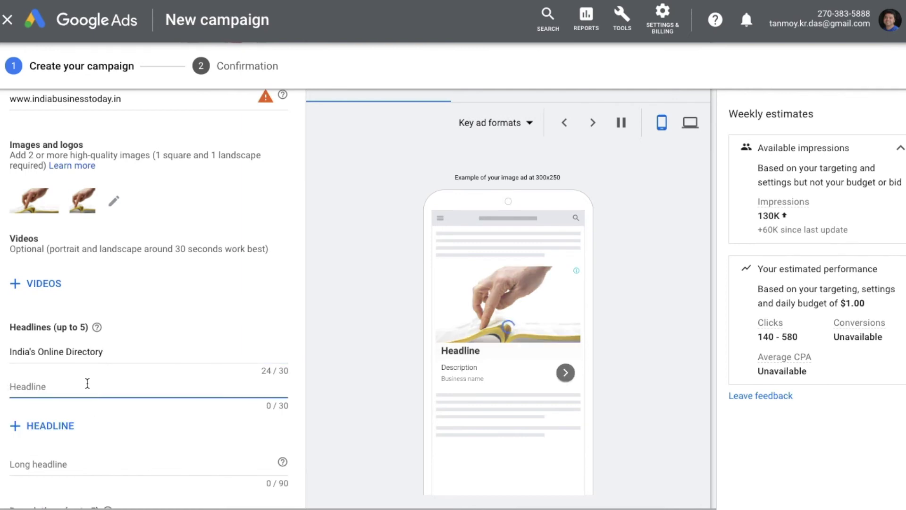
pyautogui.click(81, 441)
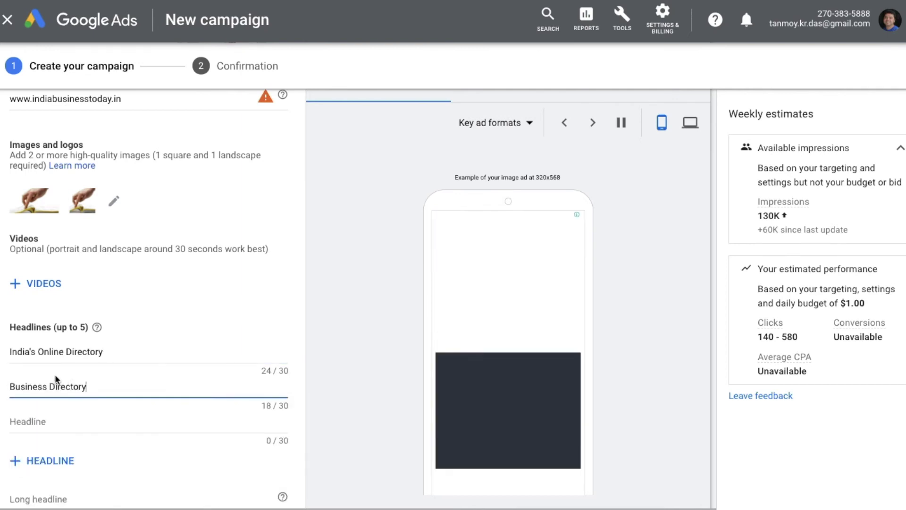
pyautogui.click(18, 388)
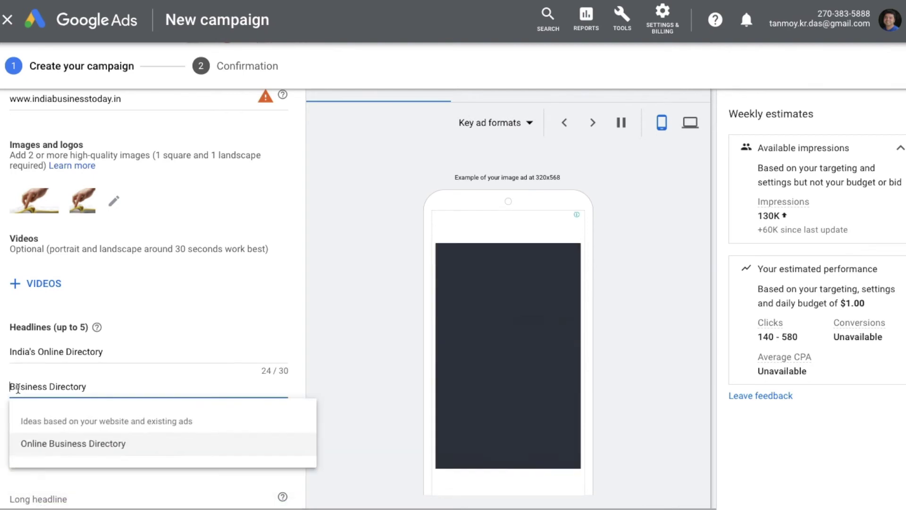
pyautogui.write('Best ')
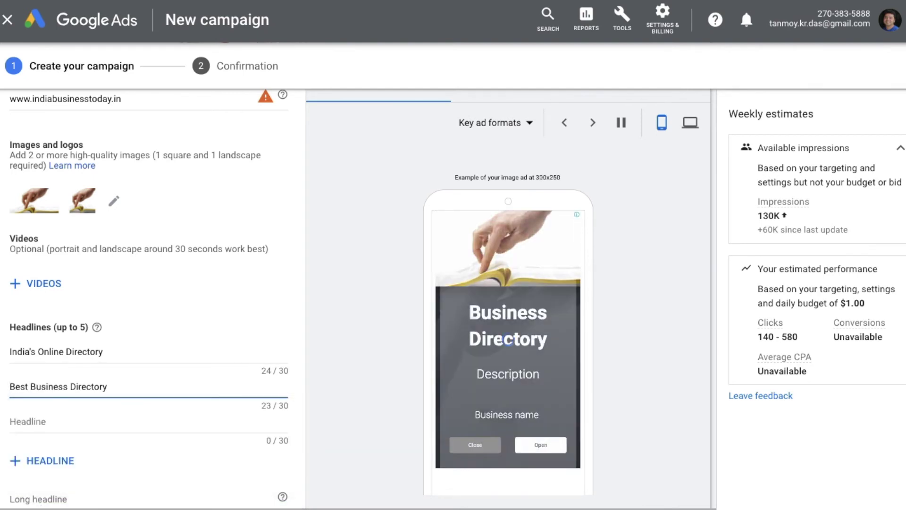
pyautogui.write('Online')
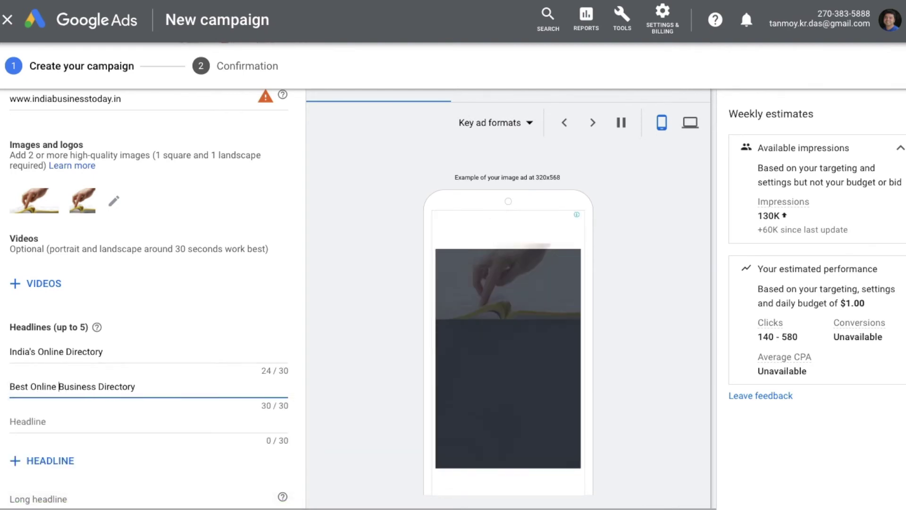
# Enter "Business Directory For All." as the ad's third headline.
pyautogui.click(30, 424)
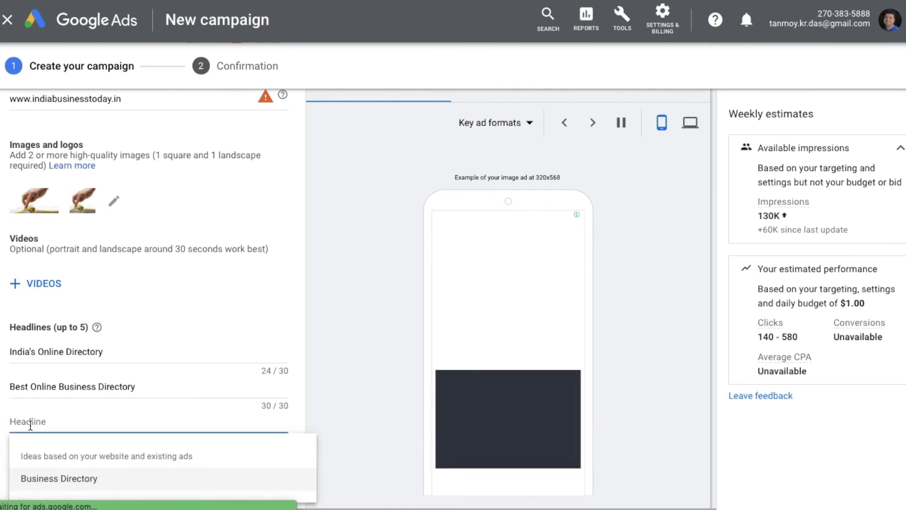
pyautogui.write('Busines')
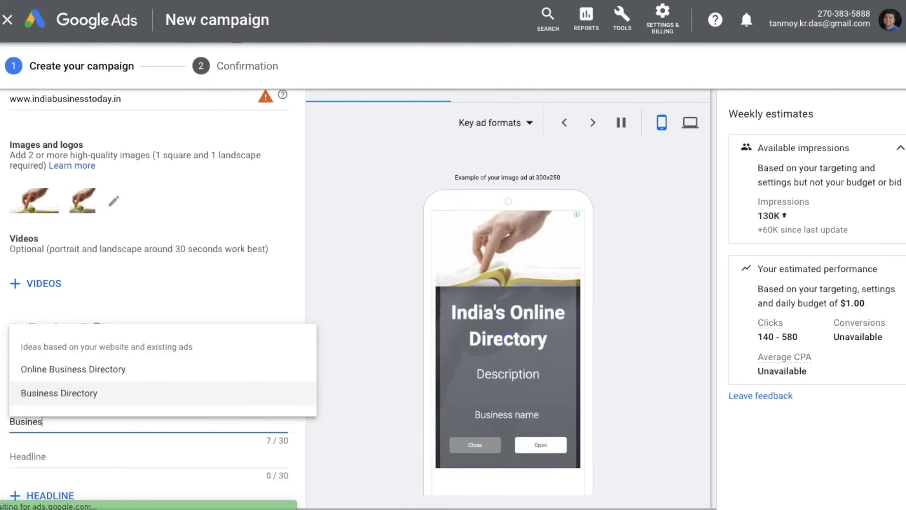
pyautogui.write('s Directory For E')
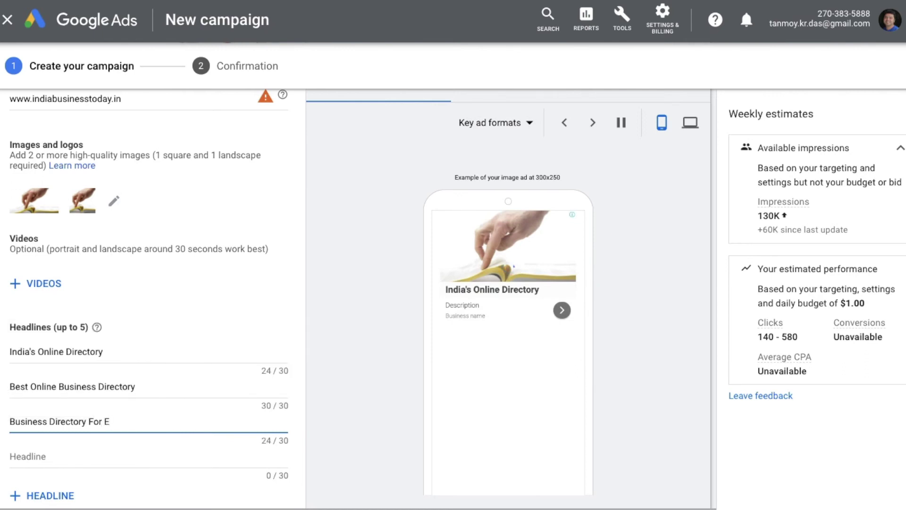
pyautogui.press('BackSpace')
pyautogui.write('All.')
# Enter "Connect With Buyers & Sellers." as the fourth headline, using an ampersand to stay within the 30-character limit.
pyautogui.scroll(-2, 43, 419)
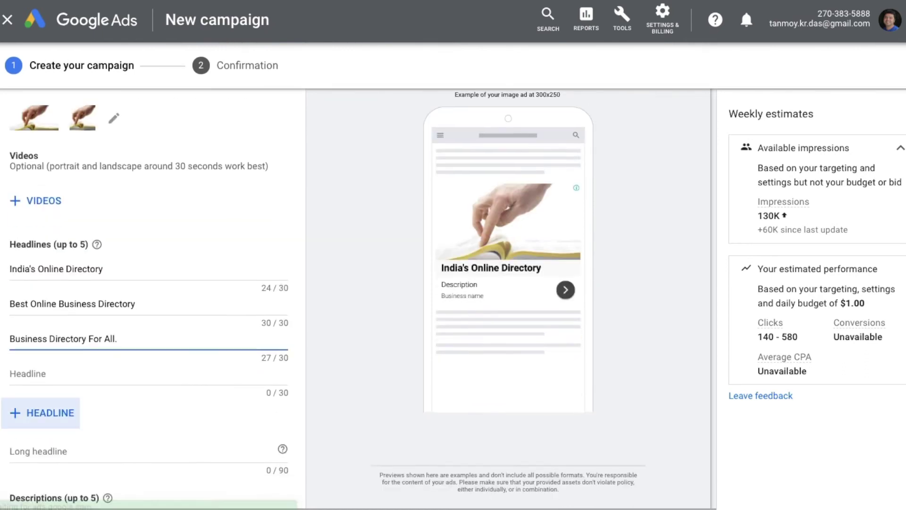
pyautogui.click(50, 362)
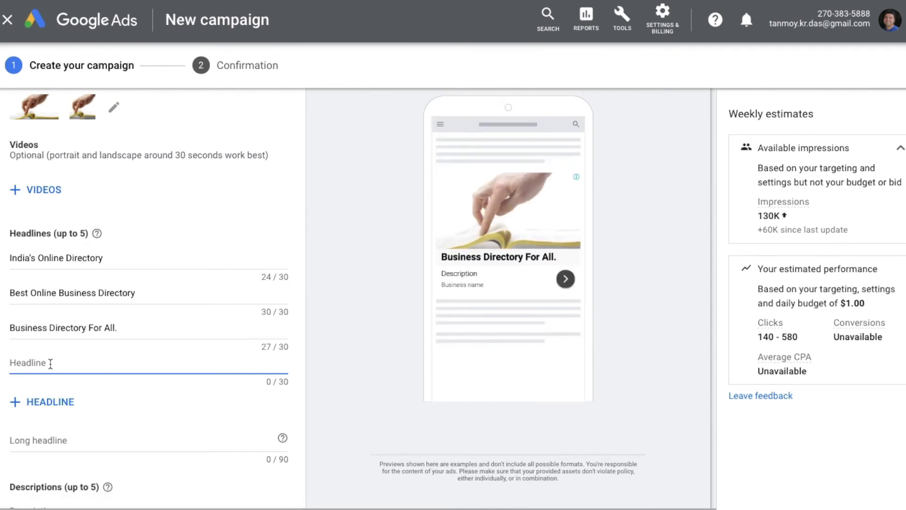
pyautogui.write('Connect W')
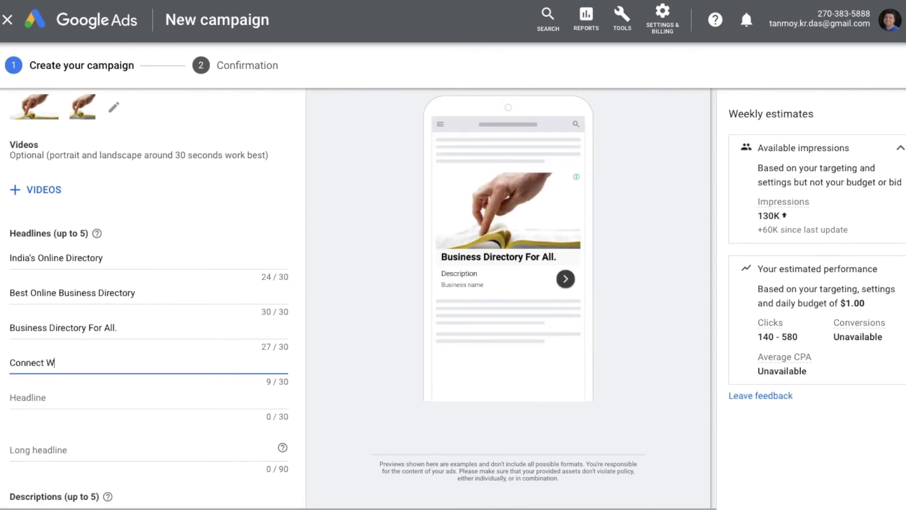
pyautogui.write('ith Buyers ')
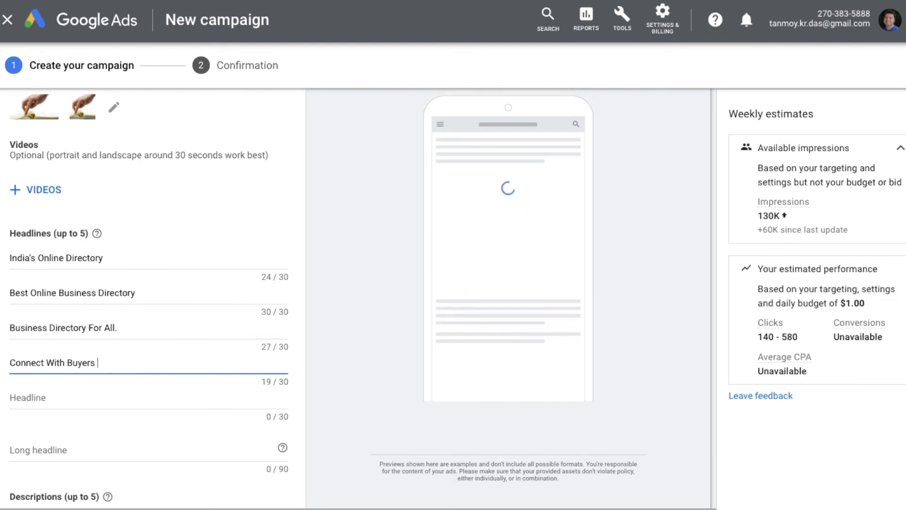
pyautogui.write('And Sellers.')
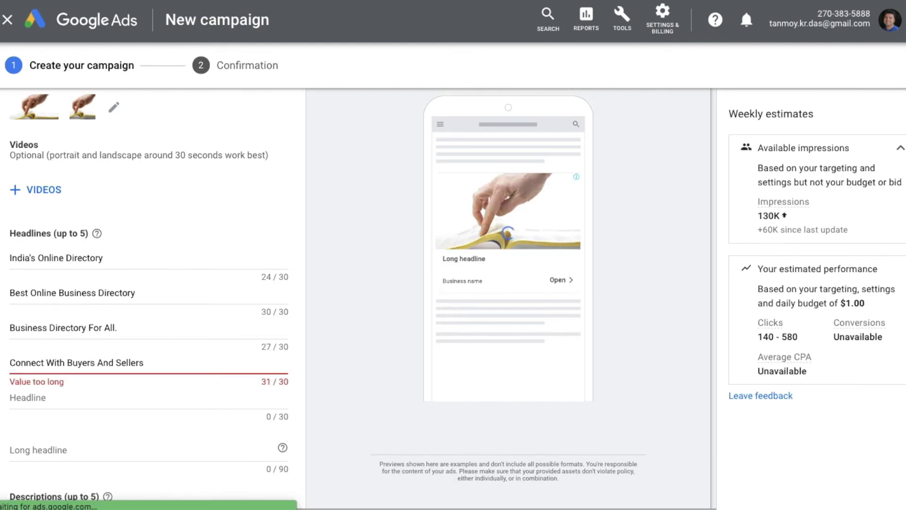
pyautogui.press('BackSpace')
pyautogui.press('BackSpace')
pyautogui.press('BackSpace')
pyautogui.press('BackSpace')
pyautogui.press('BackSpace')
pyautogui.press('BackSpace')
pyautogui.press('BackSpace')
pyautogui.press('BackSpace')
pyautogui.press('BackSpace')
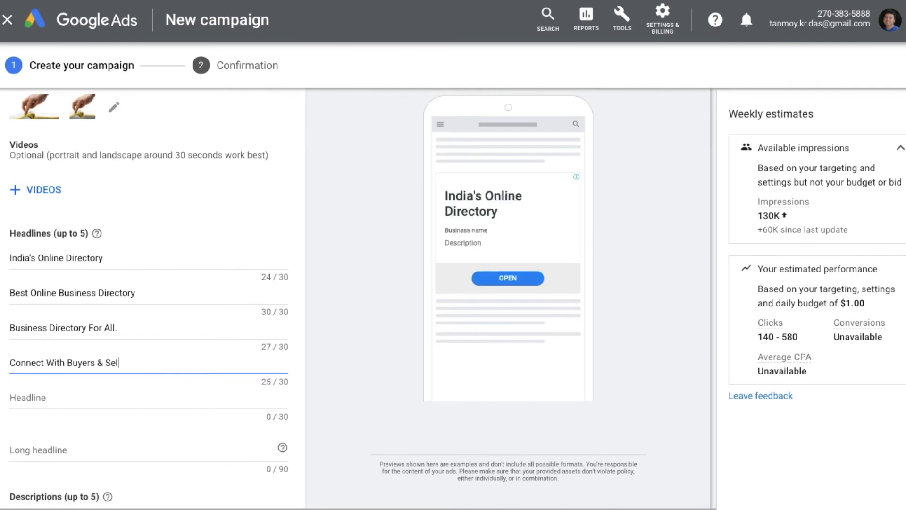
# Enter "Best Deals Available For All." as the ad's fifth headline.
pyautogui.click(39, 400)
pyautogui.write('Best Deal')
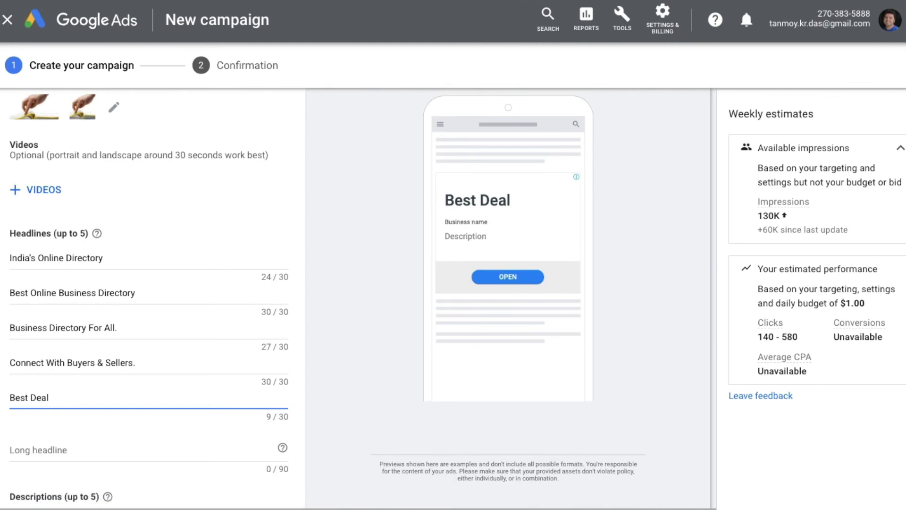
pyautogui.write('s Available For All.')
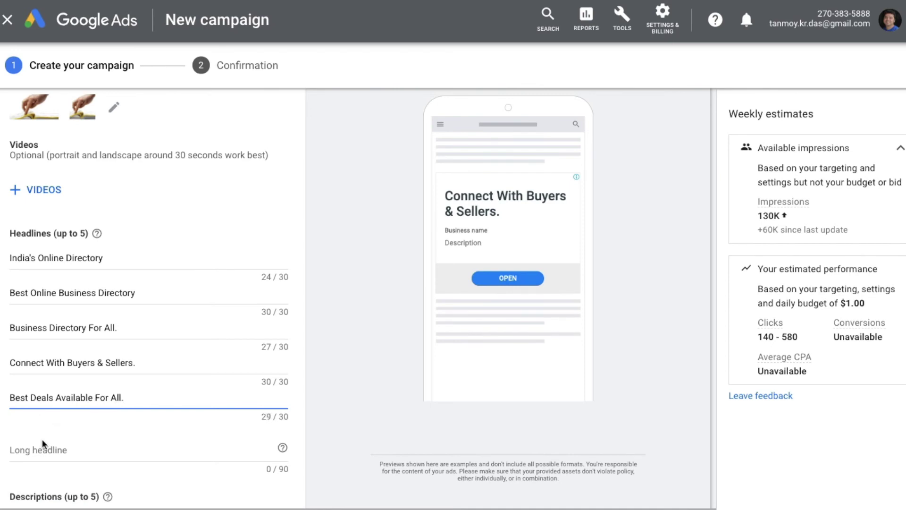
# Set the ad's long headline to "This Is The Best Way To Grow The Business.".
pyautogui.click(43, 444)
pyautogui.write('This Is The Best Way')
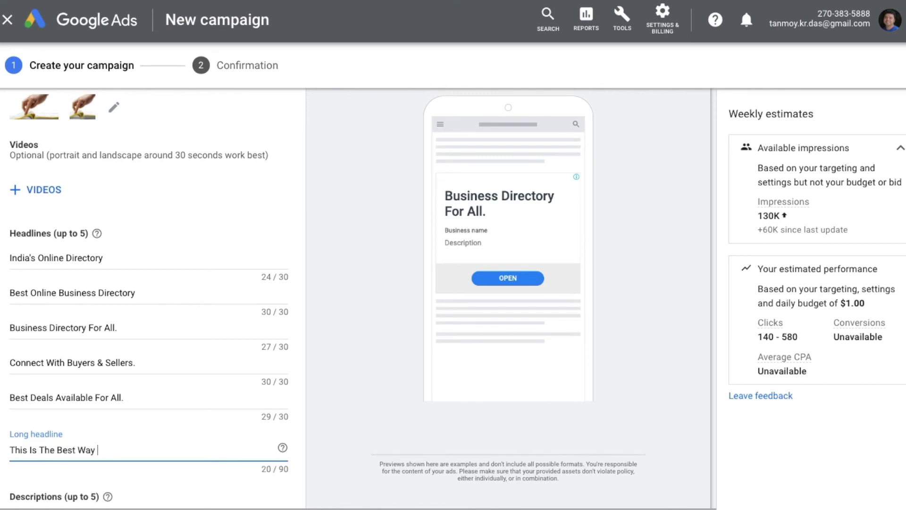
pyautogui.write(' To Grow The Business.')
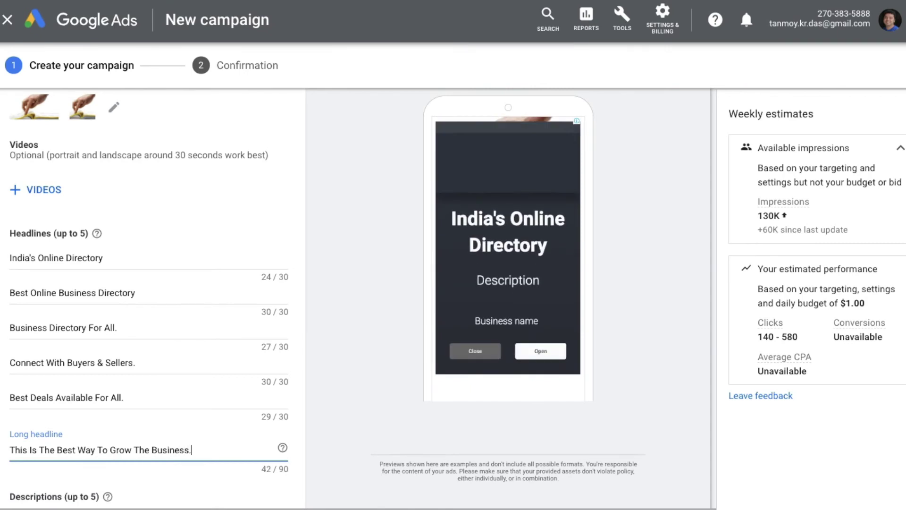
# Enter "Get Great Offers Here." as the ad's first description.
pyautogui.scroll(-4, 67, 362)
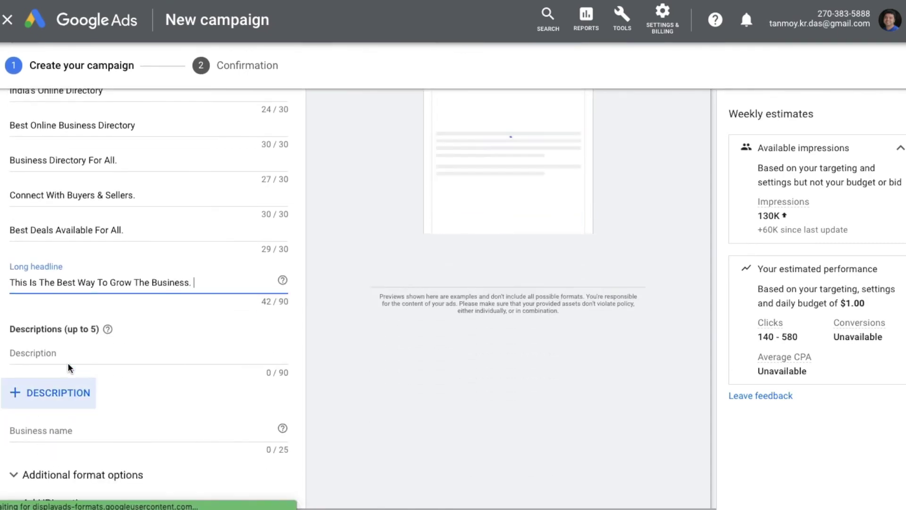
pyautogui.click(67, 353)
pyautogui.write('Get ')
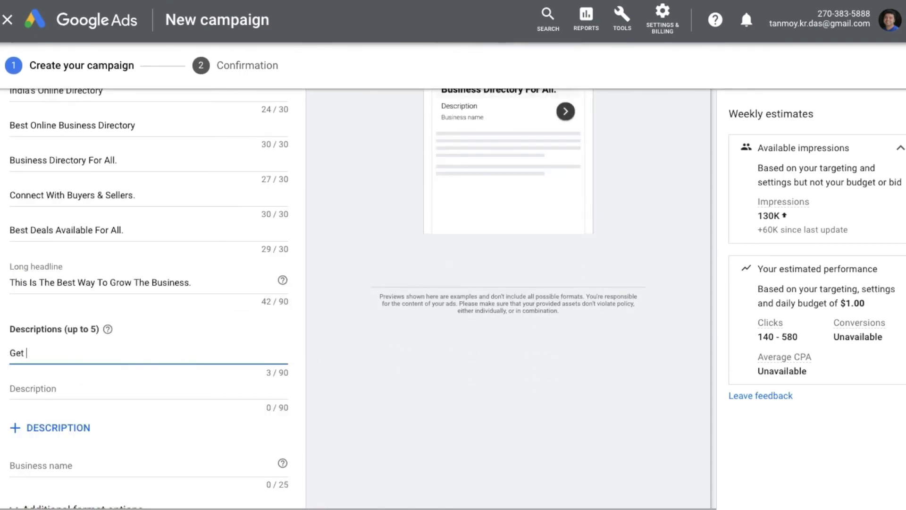
pyautogui.write('Great Offe')
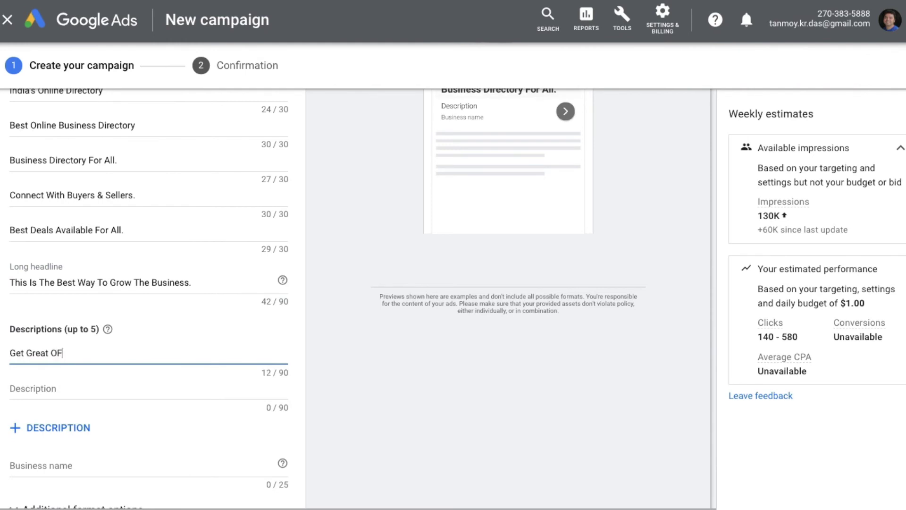
pyautogui.press('BackSpace')
pyautogui.press('BackSpace')
pyautogui.press('BackSpace')
pyautogui.write('ff')
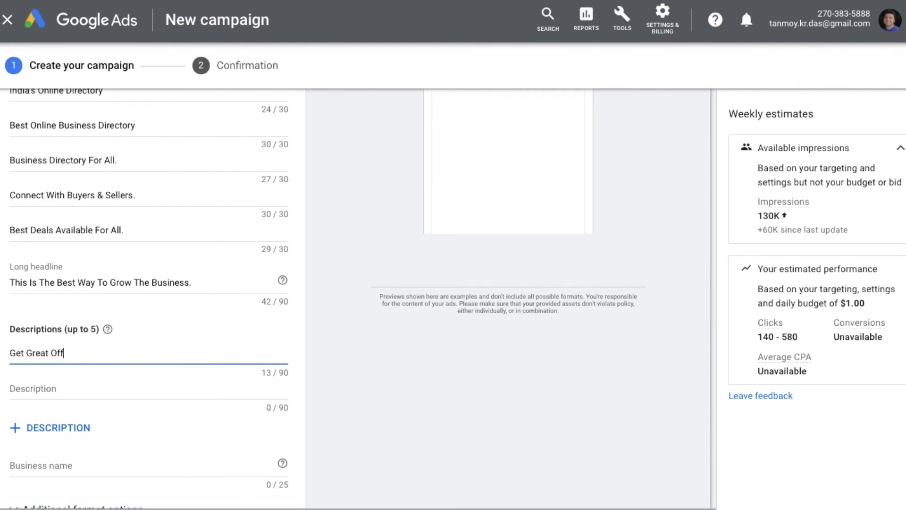
pyautogui.write('ers Here')
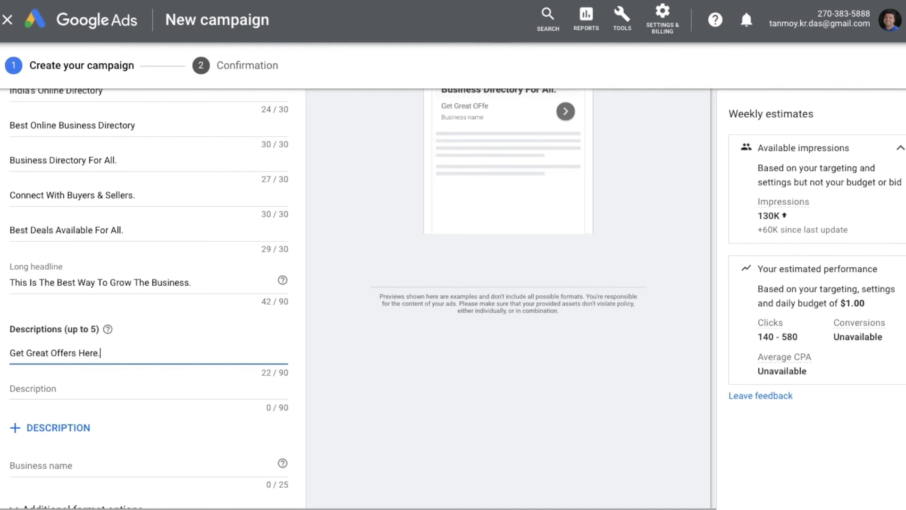
pyautogui.write('.')
# Add a second ad description reading "Get best Deals Over Here.".
pyautogui.click(60, 389)
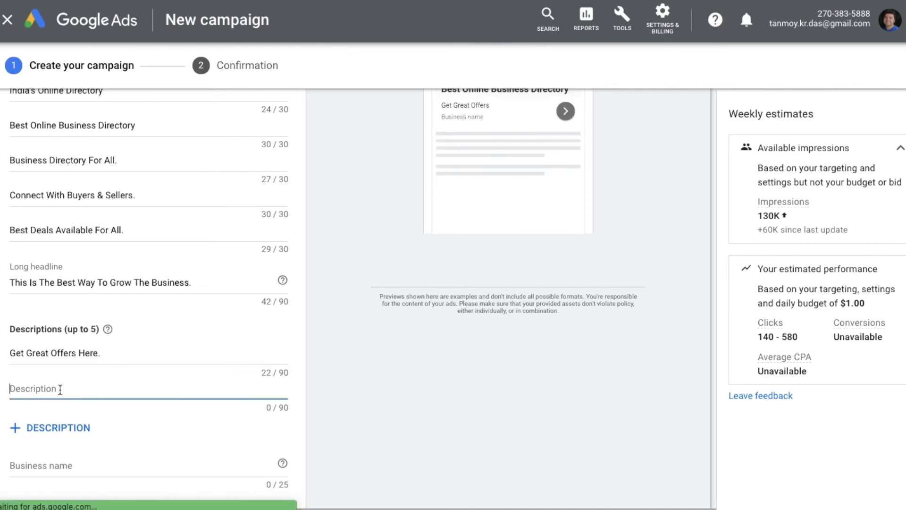
pyautogui.write('Get')
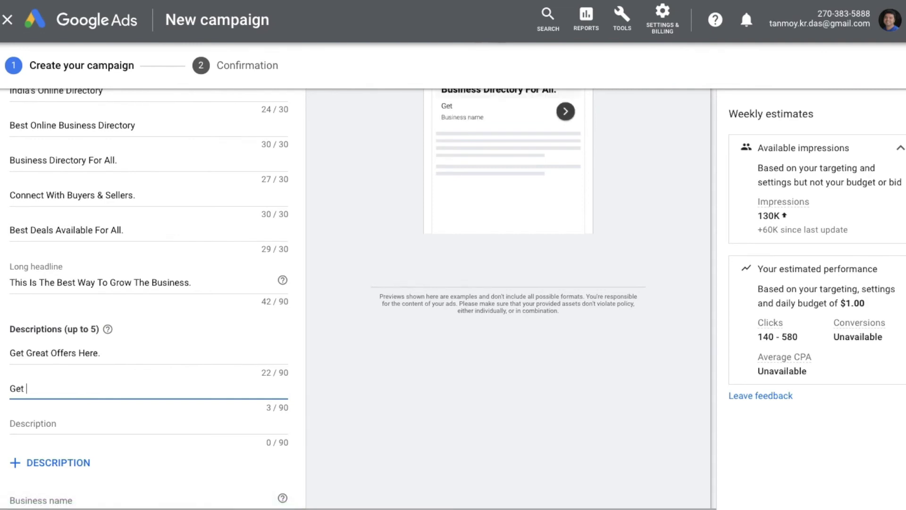
pyautogui.write(' best Deals ')
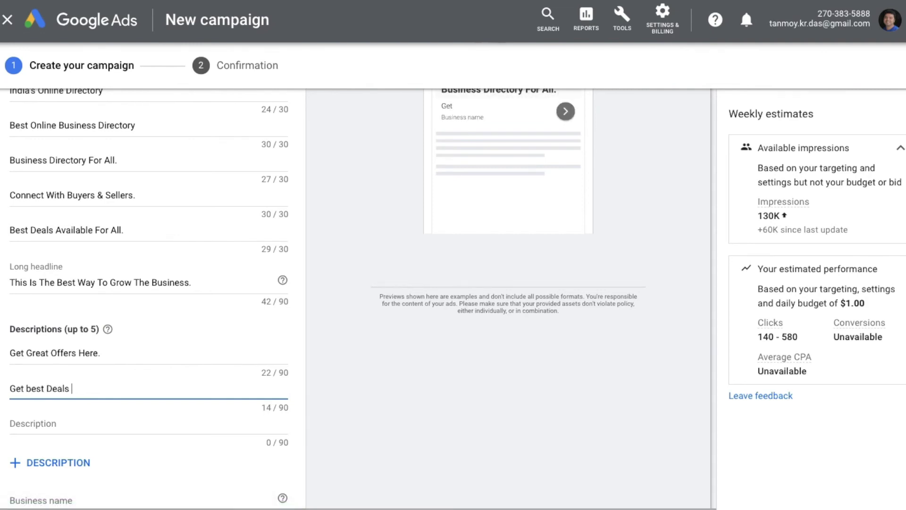
pyautogui.write('Over ')
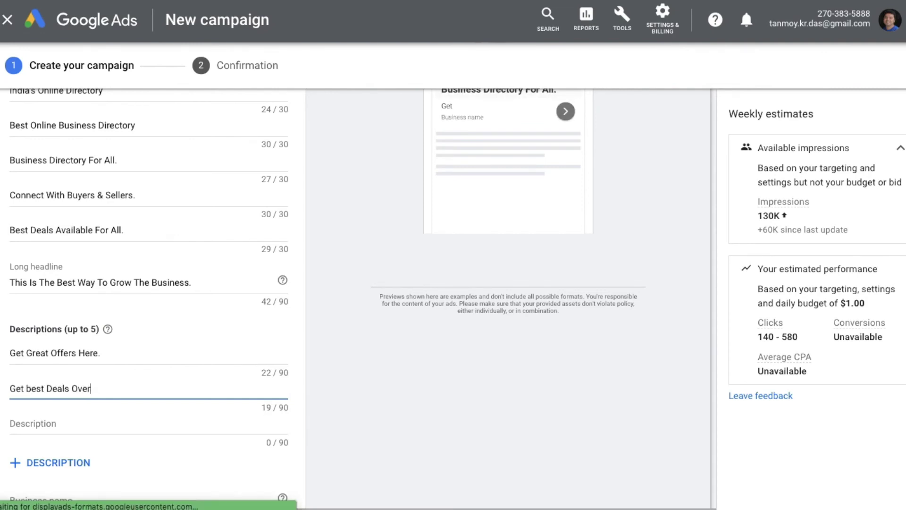
pyautogui.write('Here.')
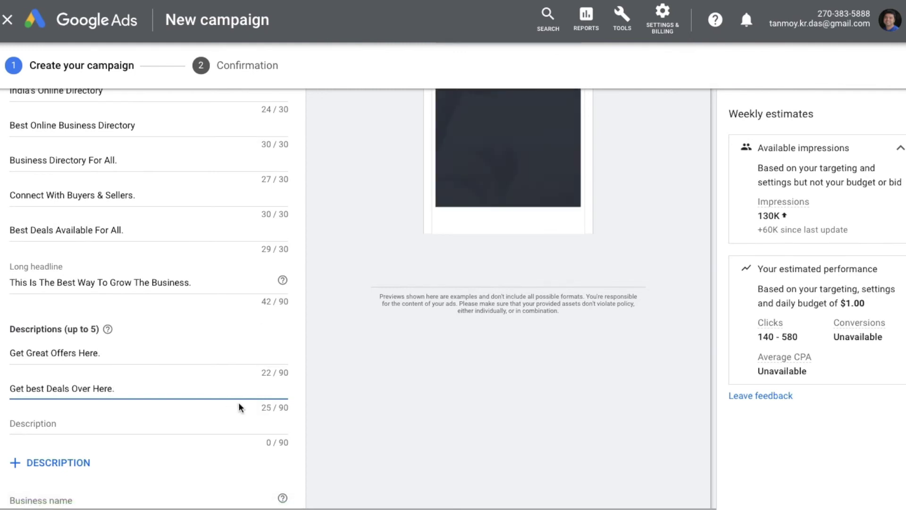
pyautogui.scroll(-1, 407, 397)
pyautogui.scroll(-3, 408, 397)
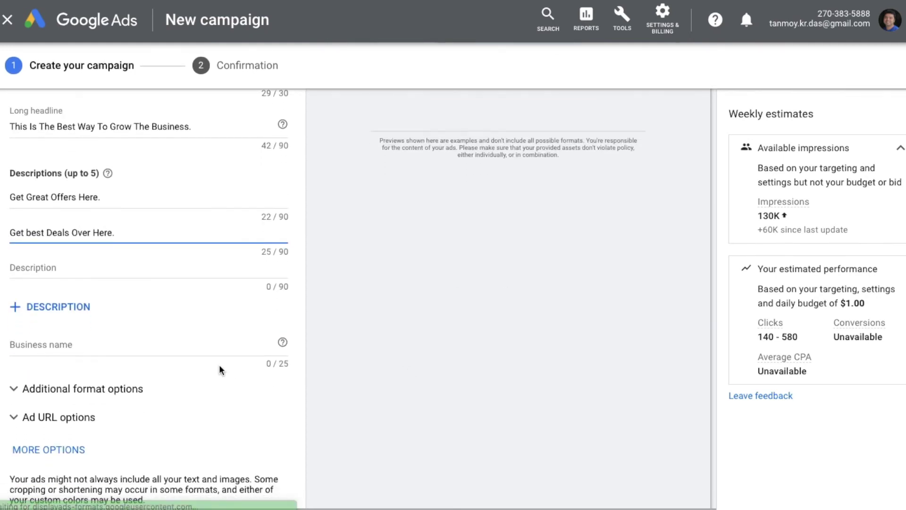
# Set the ad's business name to "India Business Today" and add the finished ad to the ad group.
pyautogui.click(143, 347)
pyautogui.write('I')
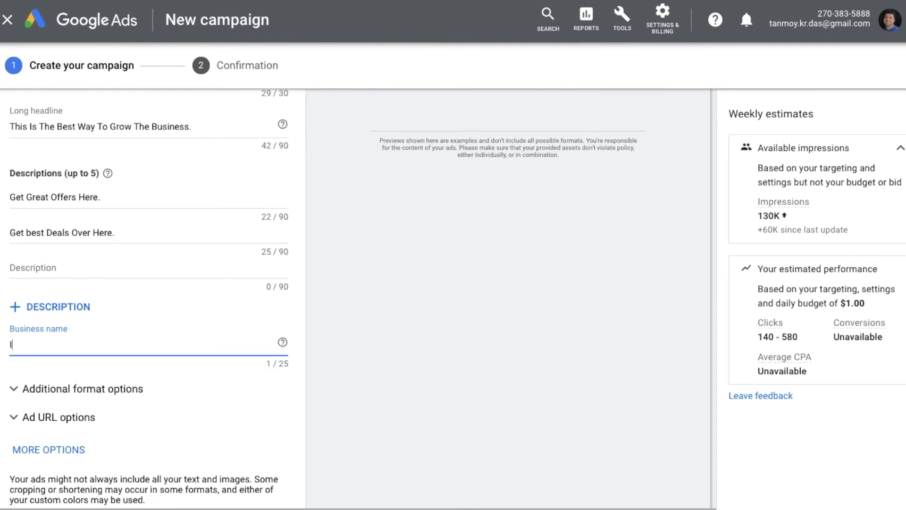
pyautogui.write('ndia Business Today')
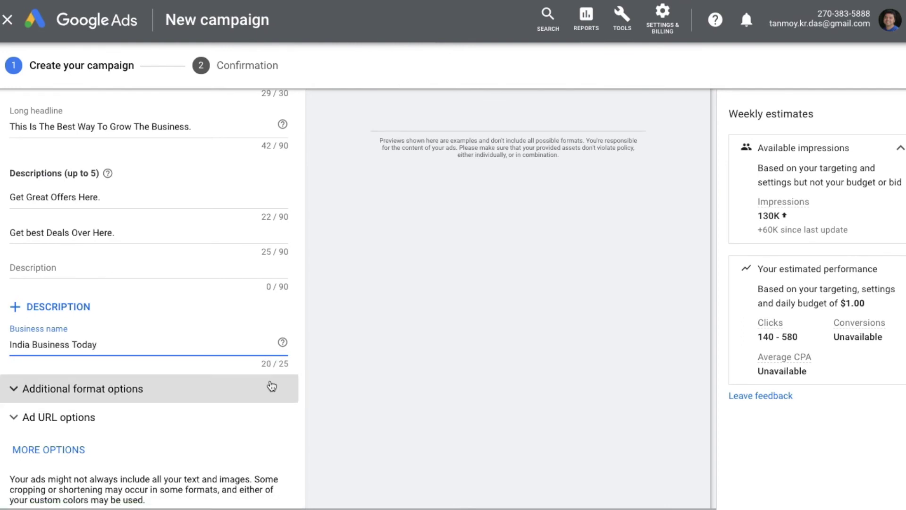
pyautogui.scroll(-3, 435, 389)
pyautogui.click(71, 409)
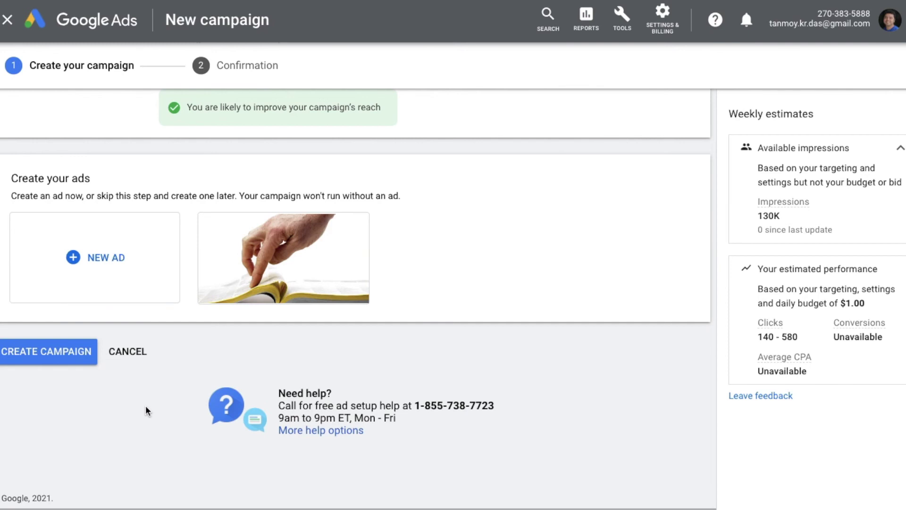
# Check the supported sizes and formats for uploaded display ads, and cancel the upload without adding files.
pyautogui.click(119, 259)
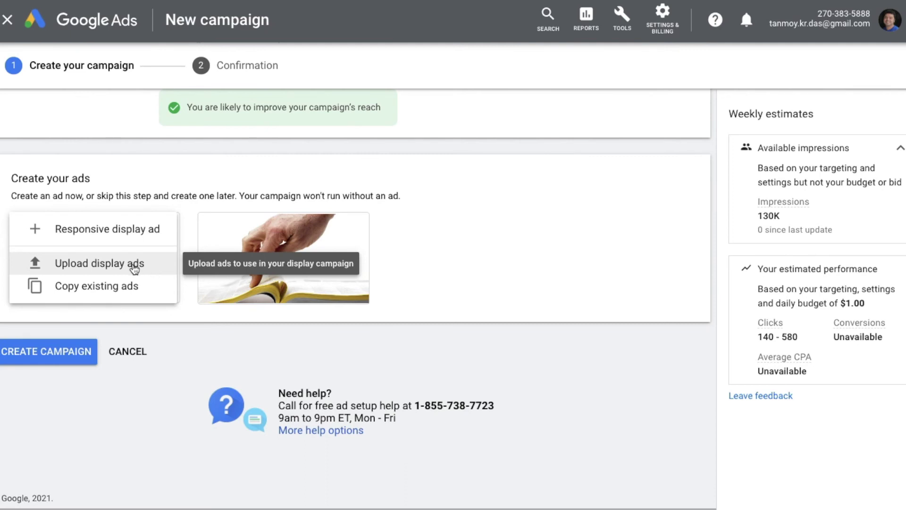
pyautogui.click(132, 268)
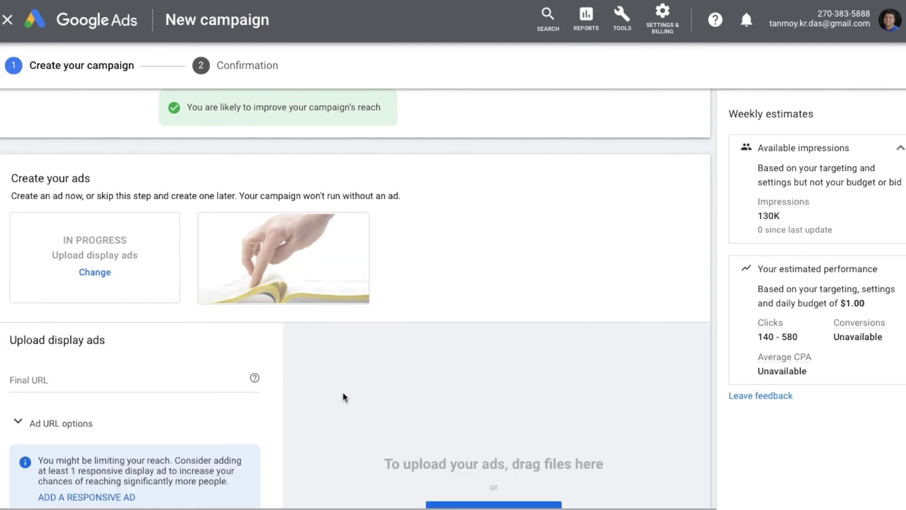
pyautogui.scroll(-4, 344, 434)
pyautogui.scroll(-1, 343, 440)
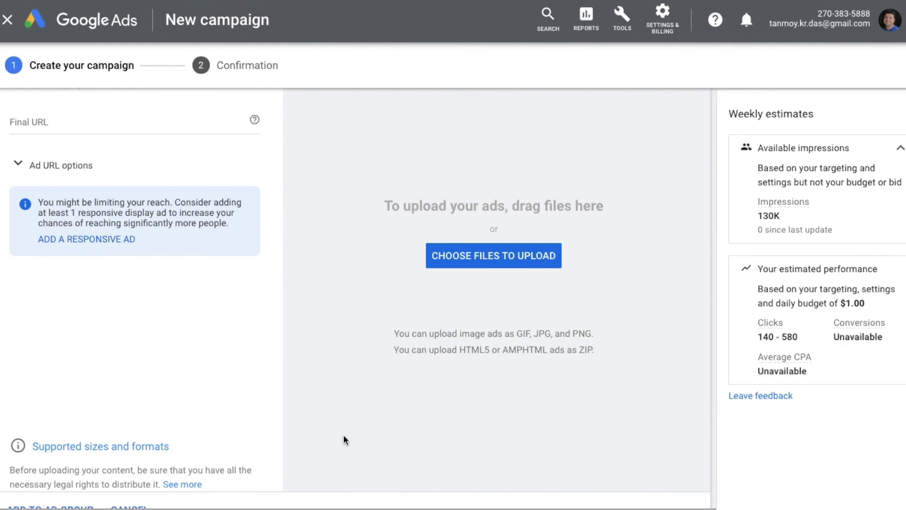
pyautogui.click(118, 452)
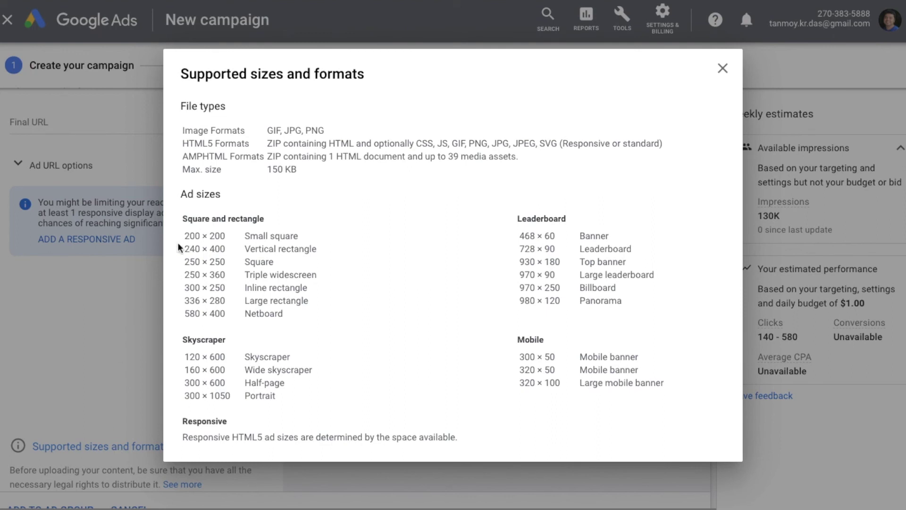
pyautogui.moveTo(187, 238); pyautogui.dragTo(580, 396)
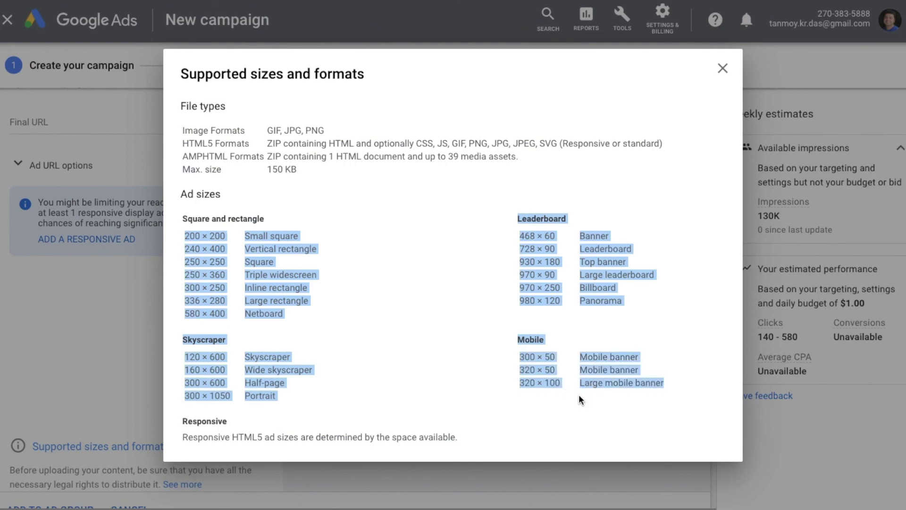
pyautogui.click(720, 69)
pyautogui.scroll(-2, 316, 373)
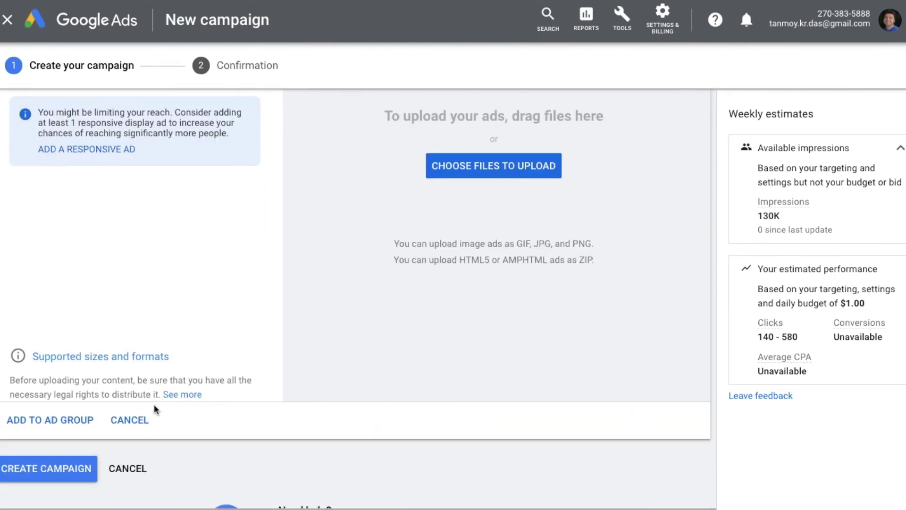
pyautogui.click(135, 422)
# Set the keyword setting to Content, showing ads only on related webpages, apps and videos, and create the campaign.
pyautogui.click(47, 358)
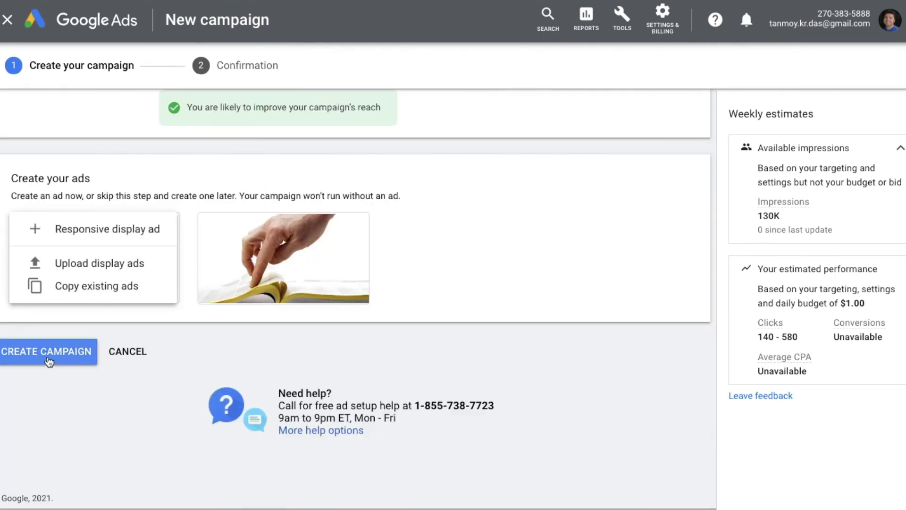
pyautogui.scroll(-5, 112, 398)
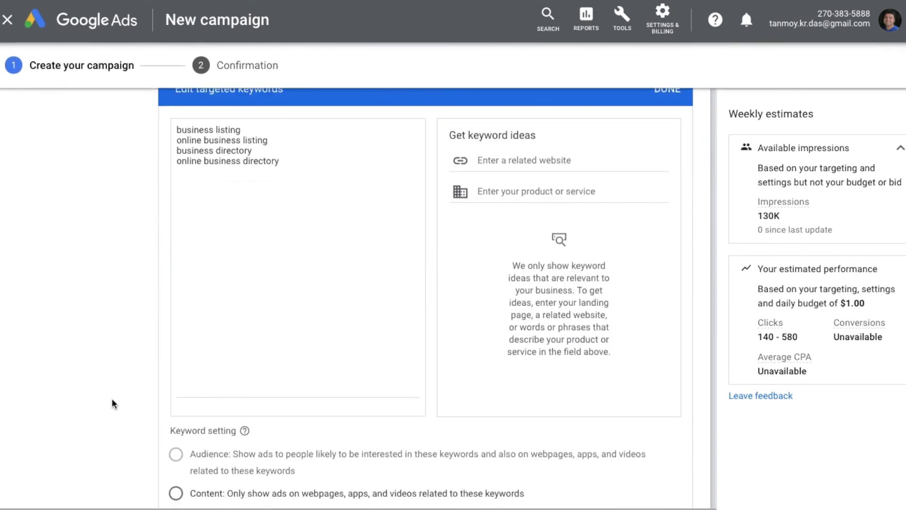
pyautogui.click(175, 493)
pyautogui.scroll(-15, 115, 477)
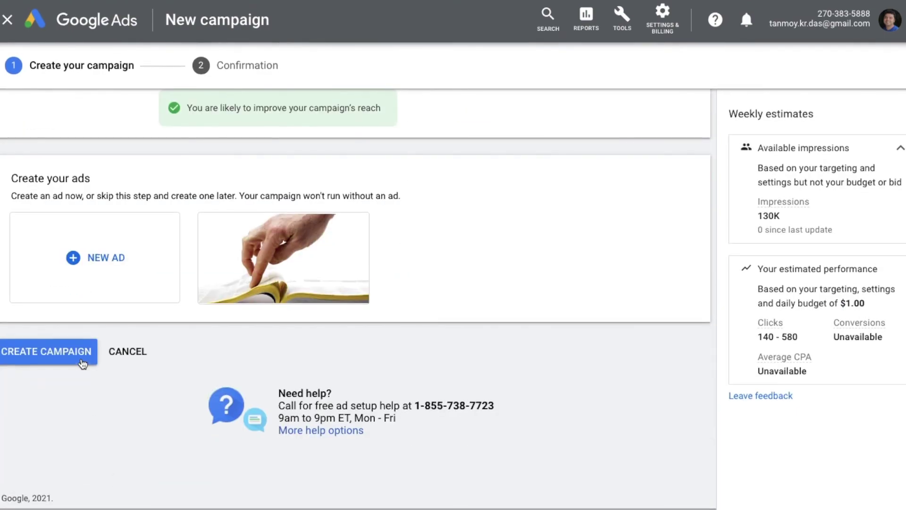
pyautogui.click(83, 361)
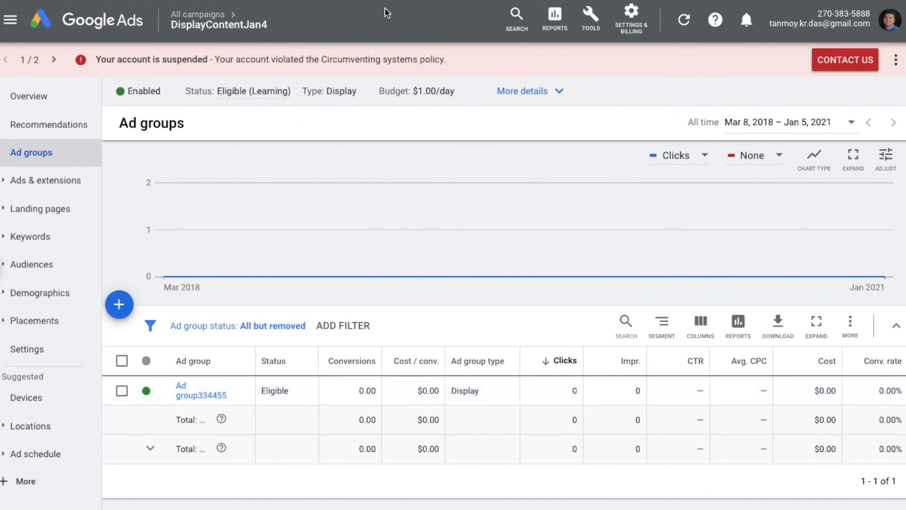
# Open the new campaign's ad group, check its responsive display ad's status, and preview the ad's example formats.
pyautogui.moveTo(251, 36)
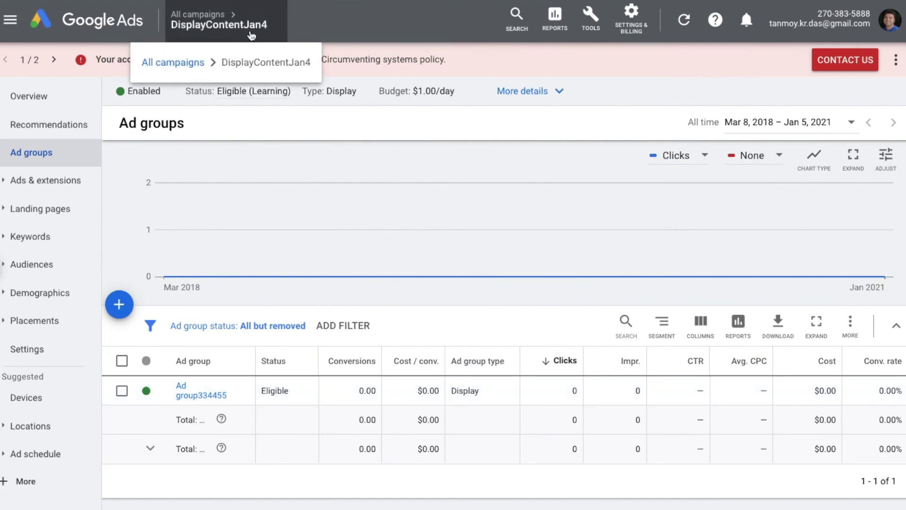
pyautogui.click(195, 398)
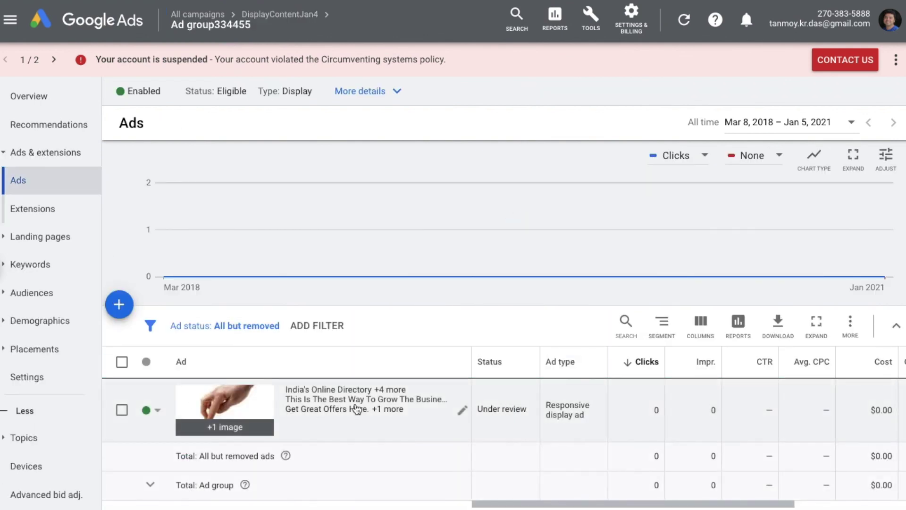
pyautogui.moveTo(478, 409); pyautogui.dragTo(528, 409)
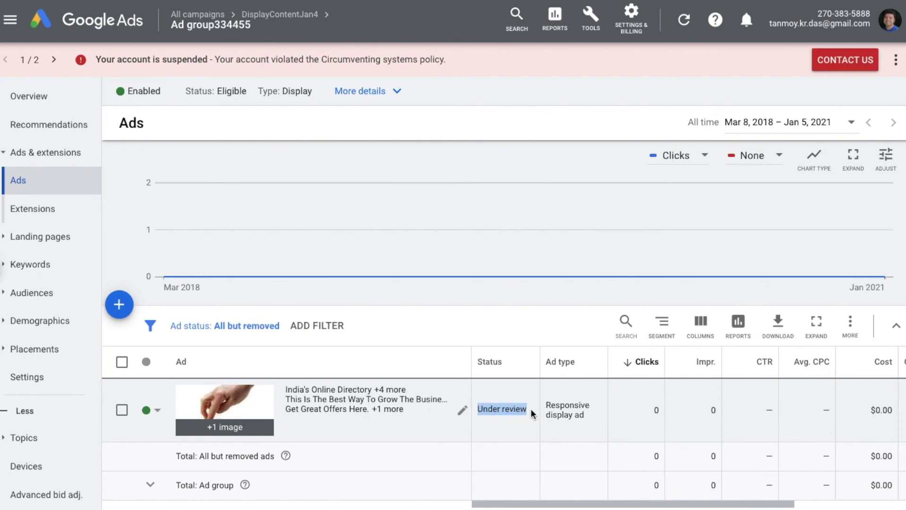
pyautogui.click(214, 404)
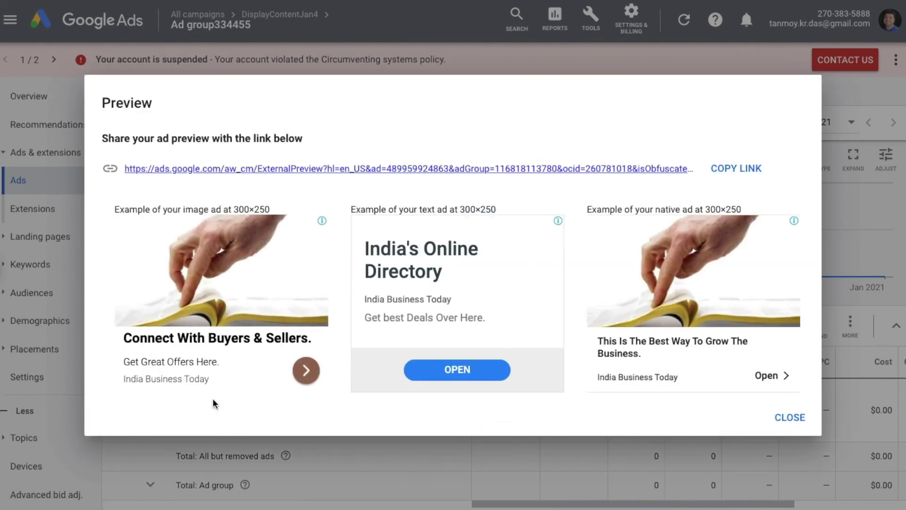
pyautogui.click(777, 419)
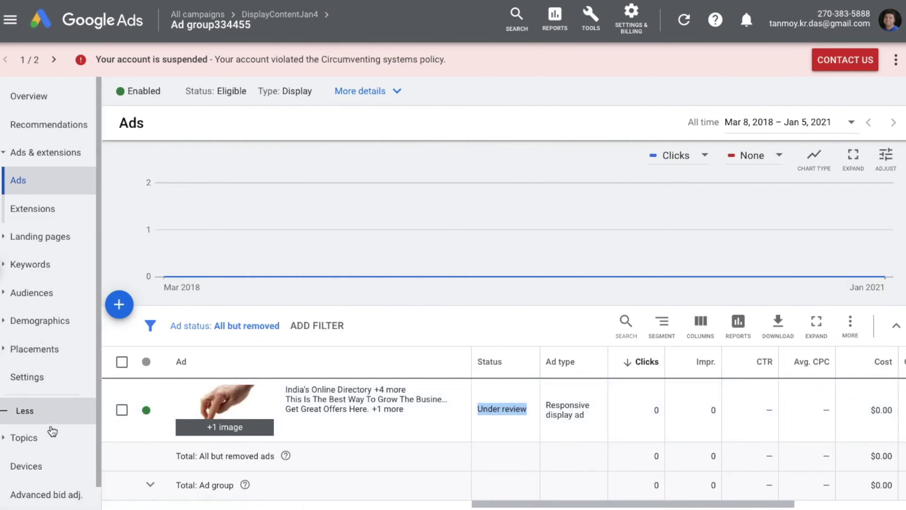
# Review the topics targeted by the ad group.
pyautogui.scroll(-1, 56, 421)
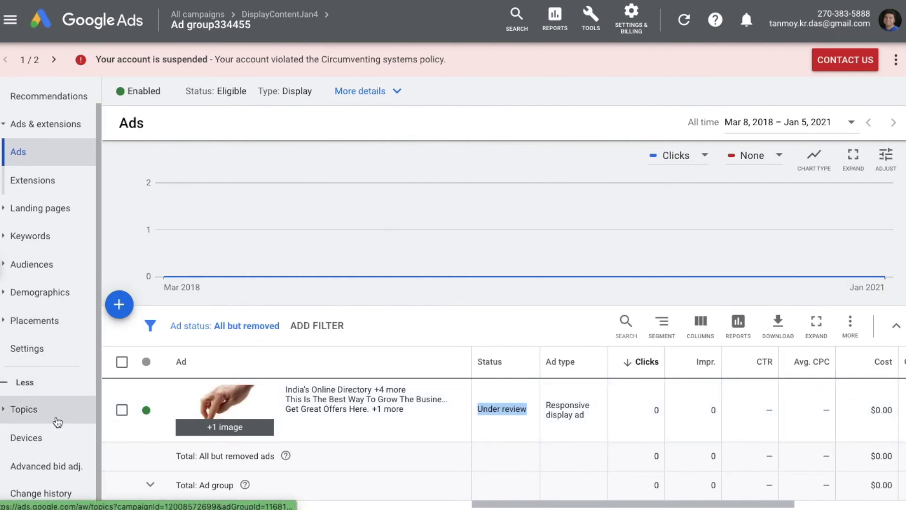
pyautogui.click(48, 420)
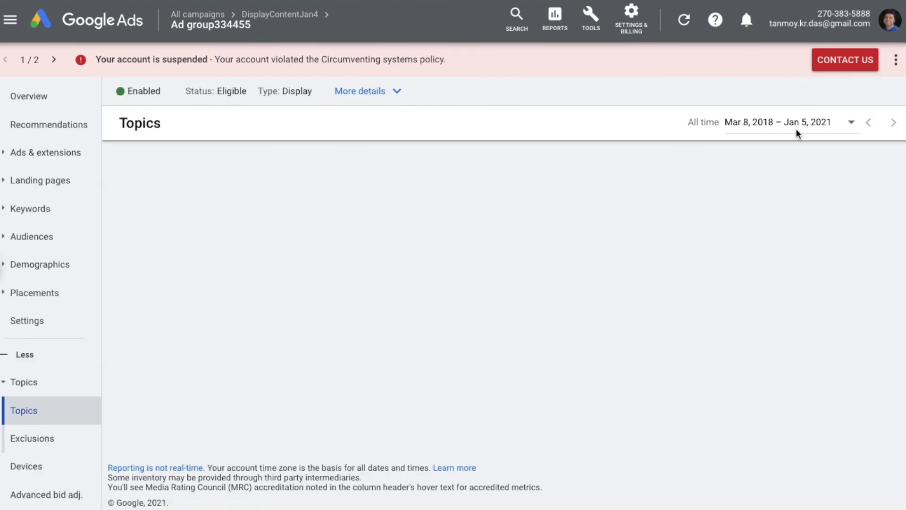
pyautogui.click(895, 59)
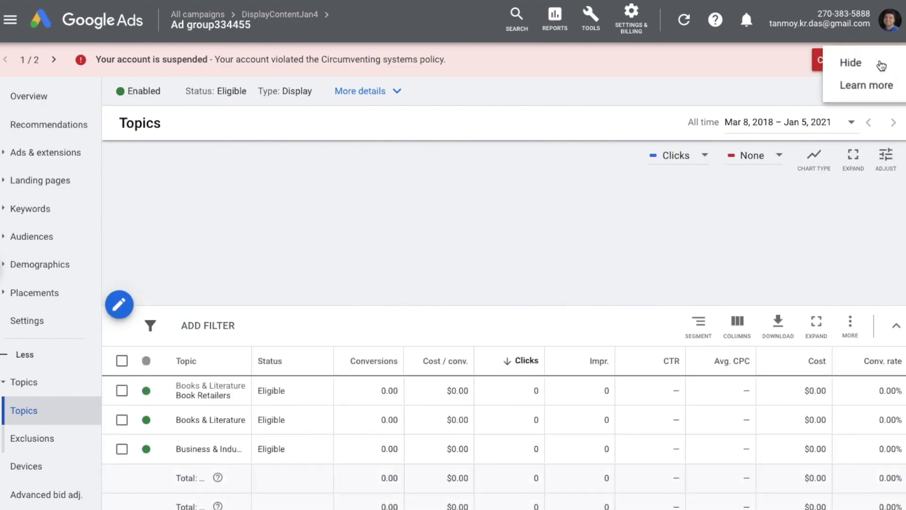
pyautogui.click(852, 62)
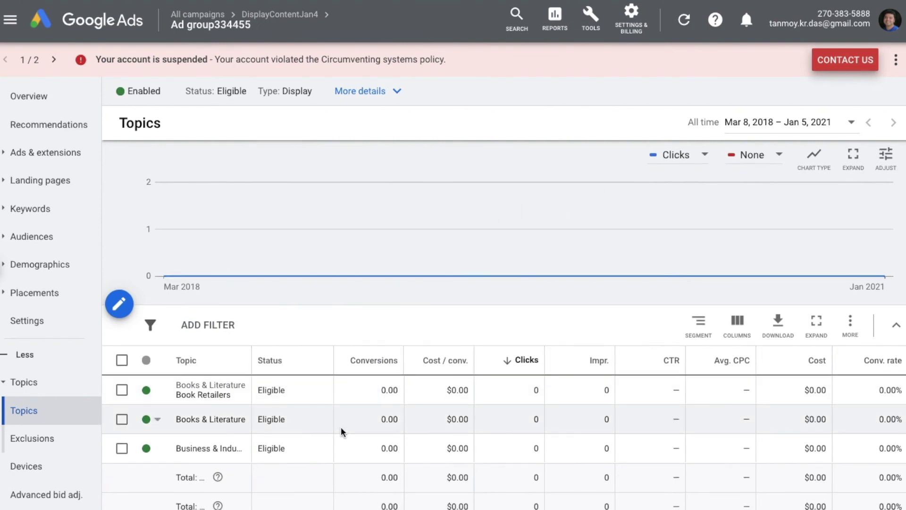
pyautogui.scroll(-2, 342, 432)
pyautogui.scroll(-1, 44, 457)
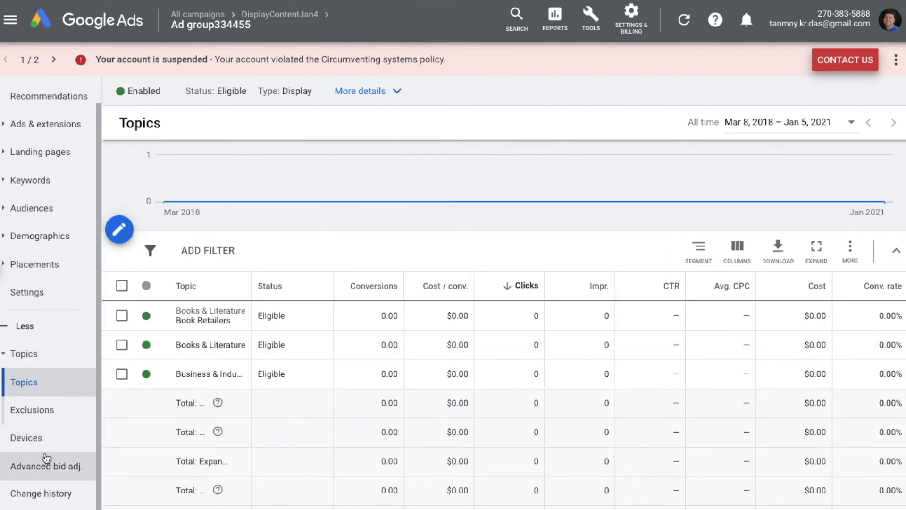
pyautogui.click(4, 355)
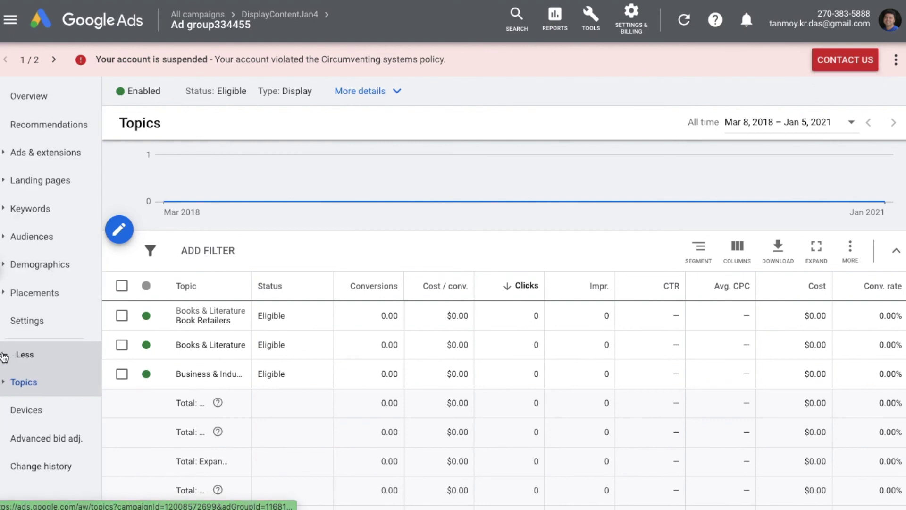
pyautogui.click(51, 472)
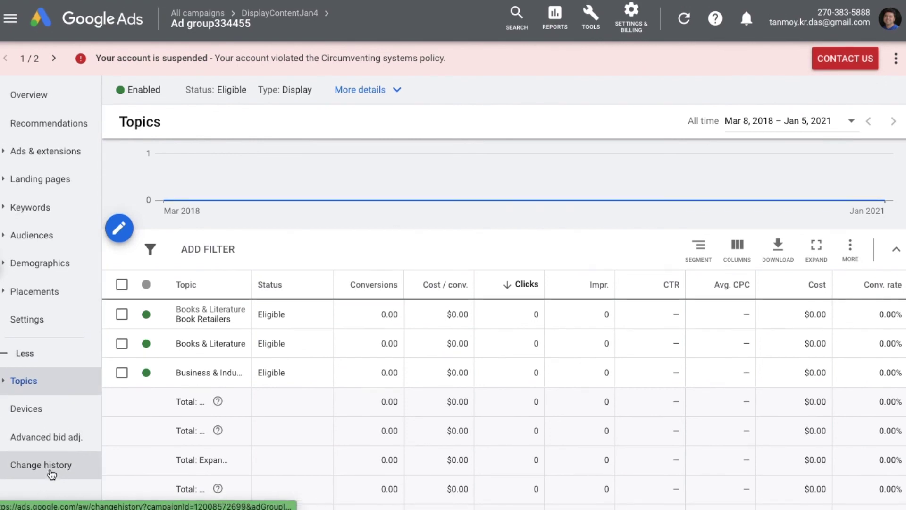
# Review the ad group's placements and its display/video keywords, and return to its list of ads.
pyautogui.click(42, 292)
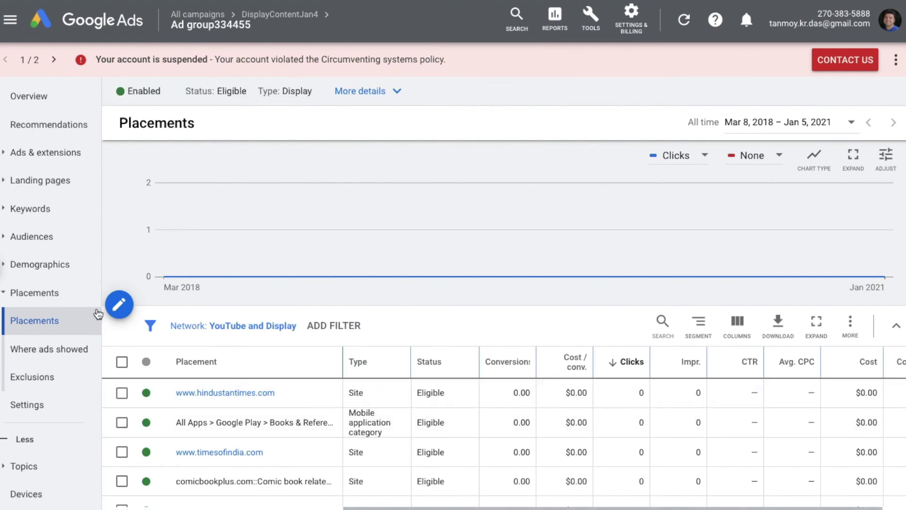
pyautogui.click(11, 297)
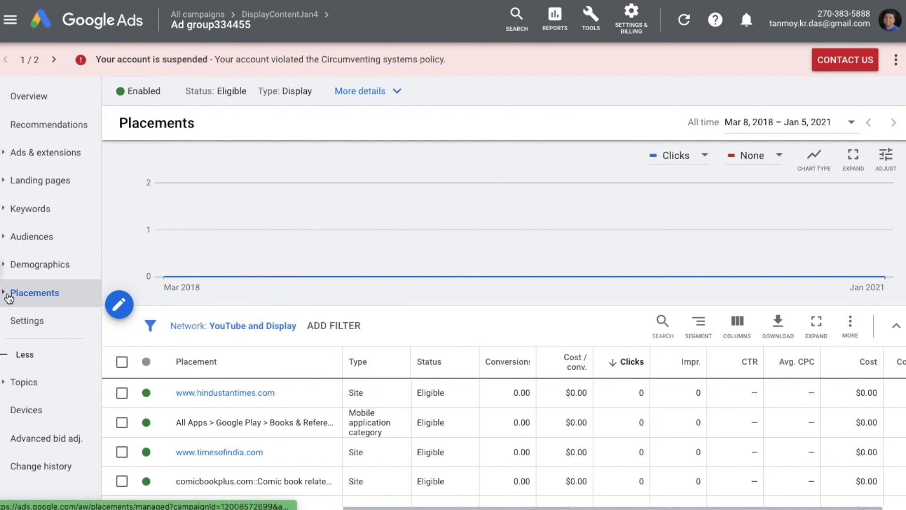
pyautogui.click(31, 209)
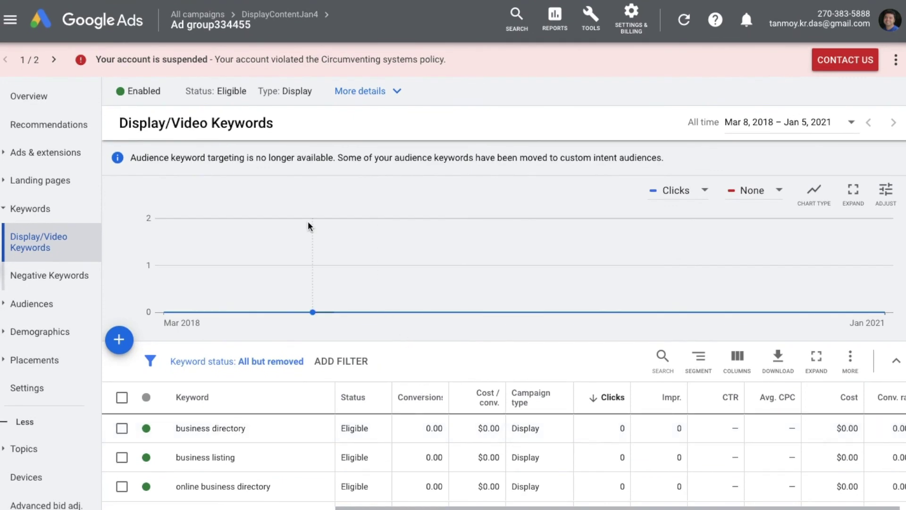
pyautogui.click(56, 161)
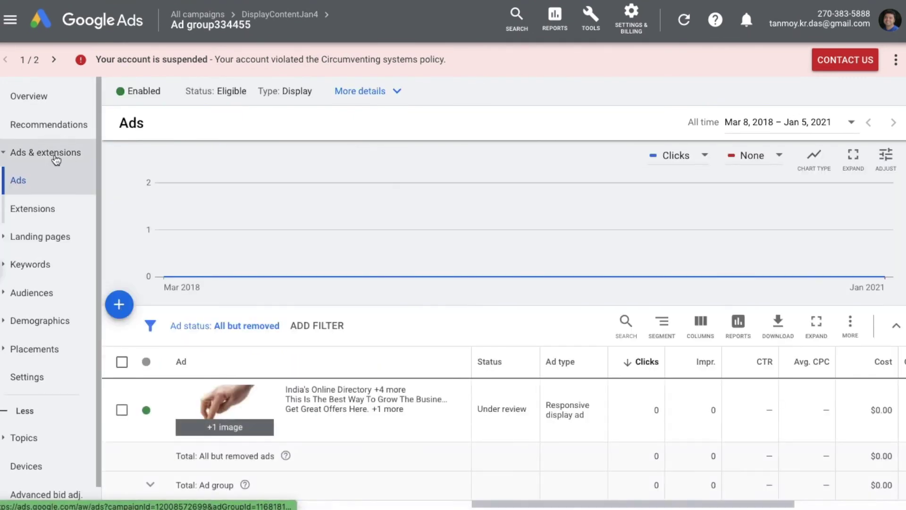